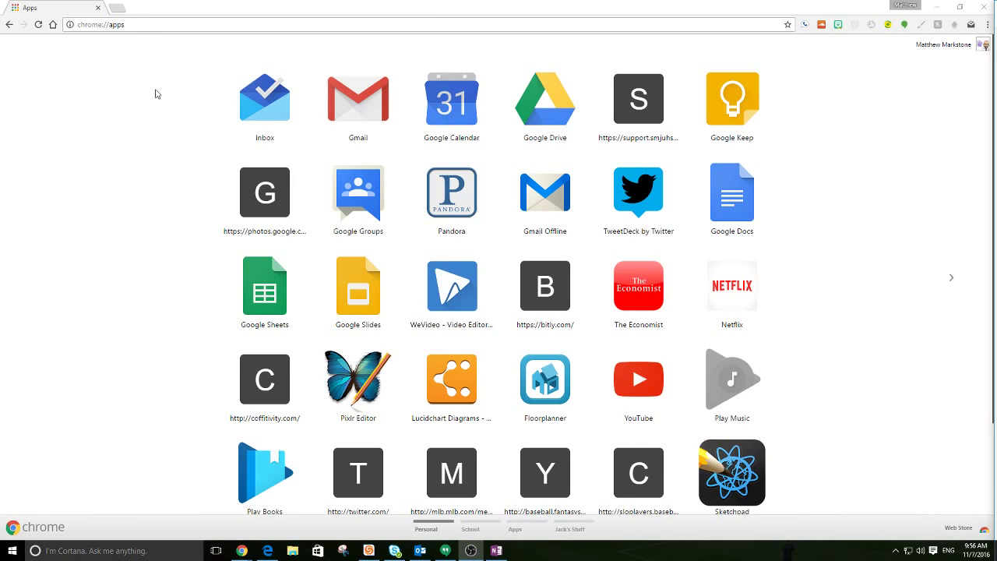
Step: Load asp.schoolmessenger.com/smjuhsd in Chrome from the 'asp' address-bar suggestion
{"action": "left_click", "coordinate": [96, 29]}
{"action": "type", "text": "asp.schoolmessenger.c"}
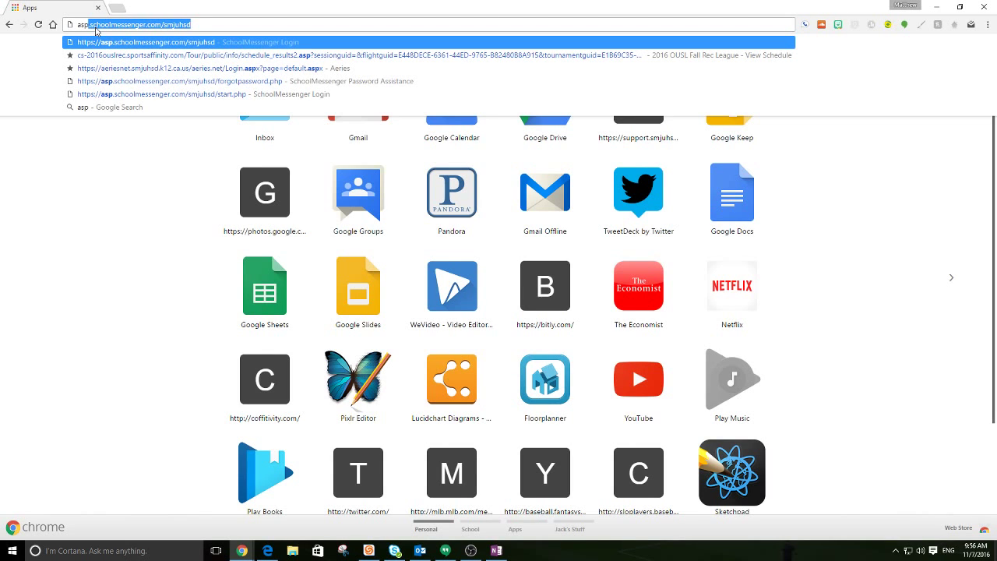
{"action": "key", "text": "Return"}
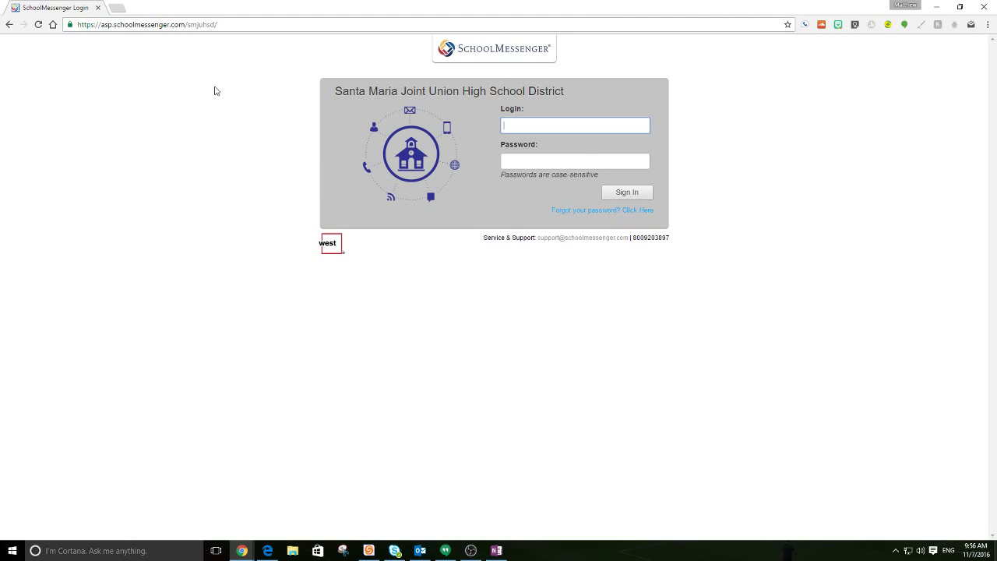
Step: Enter the username, visit the Forgot password page, then return to the login page
{"action": "type", "text": "mmarkstone"}
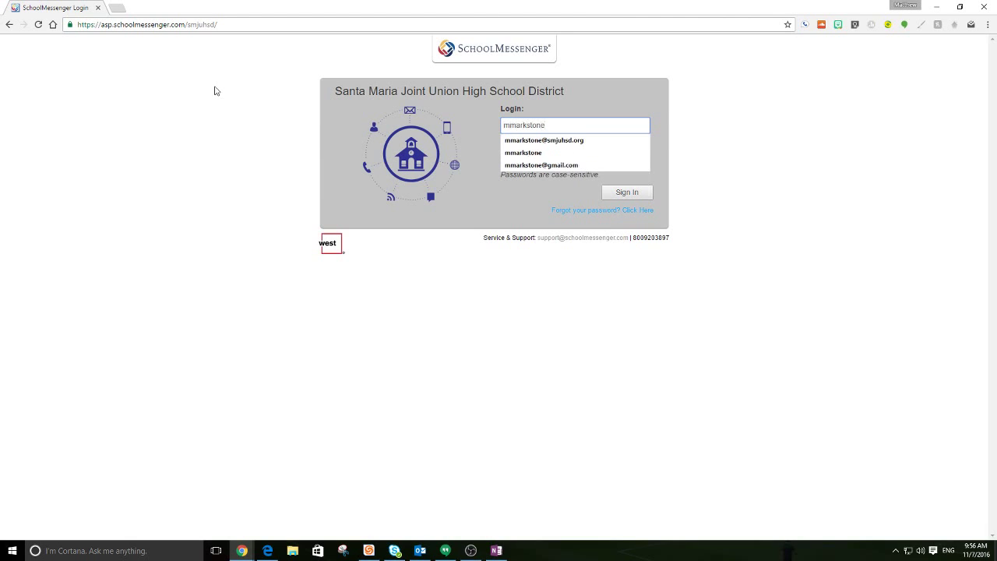
{"action": "left_click", "coordinate": [214, 92]}
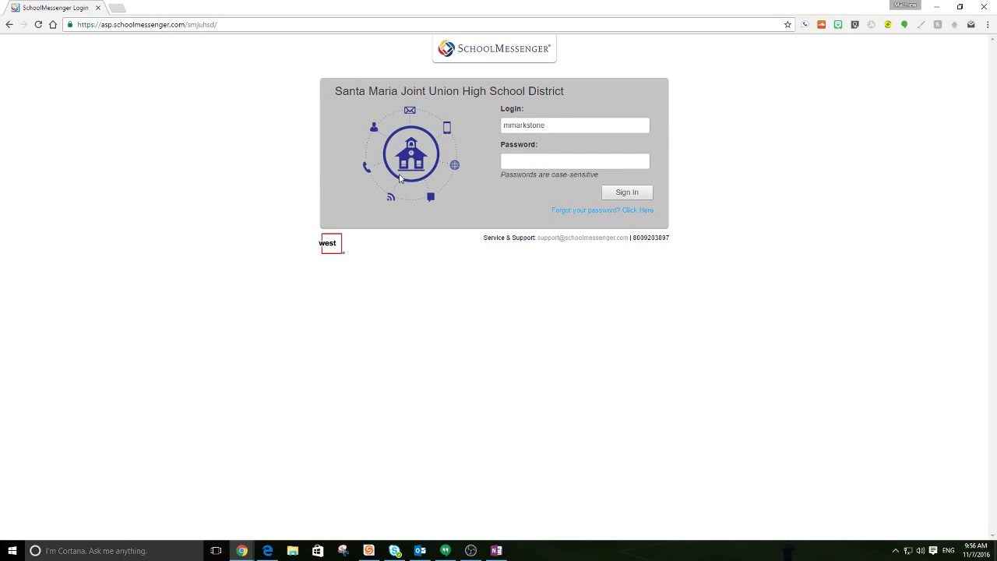
{"action": "left_click", "coordinate": [575, 215]}
{"action": "left_click", "coordinate": [520, 178]}
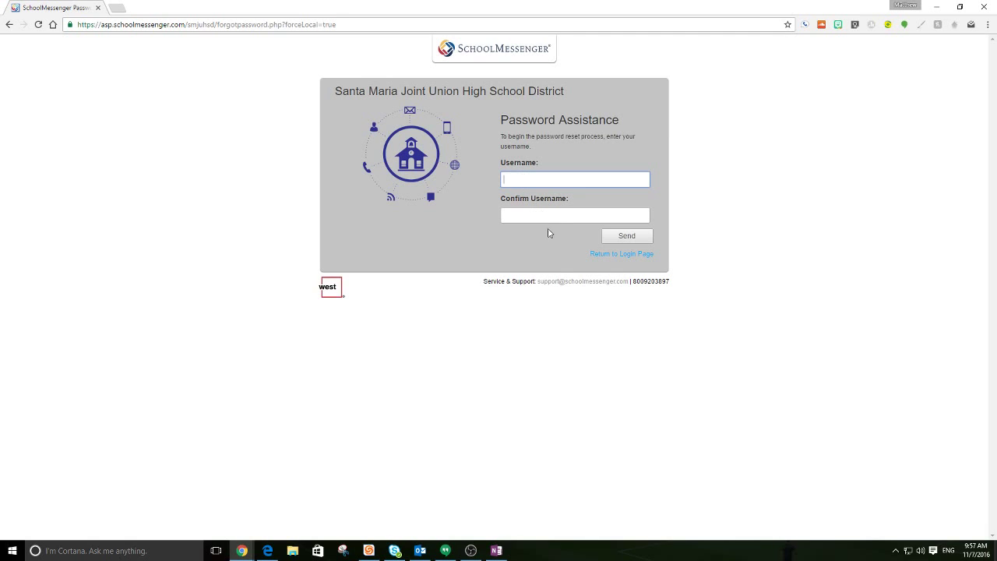
{"action": "left_click", "coordinate": [622, 255]}
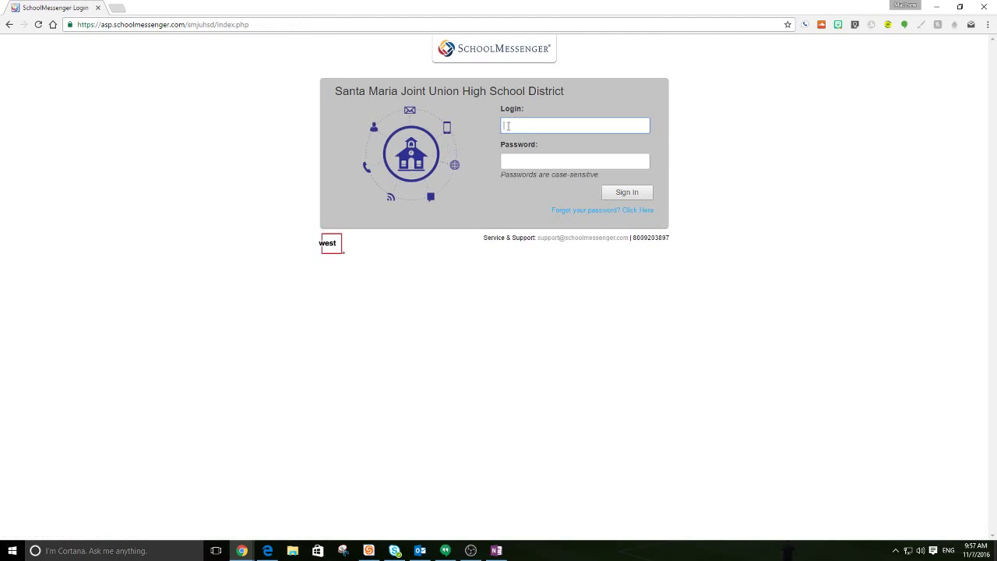
Step: Sign in with the saved username suggestion and the account password
{"action": "type", "text": "mmark"}
{"action": "key", "text": "Down"}
{"action": "key", "text": "Tab"}
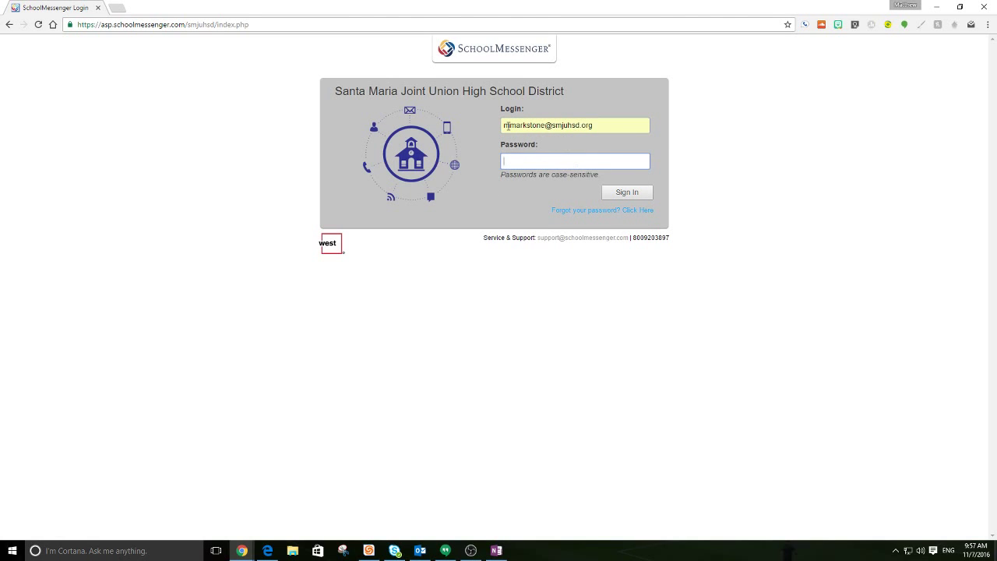
{"action": "type", "text": "********"}
{"action": "key", "text": "Return"}
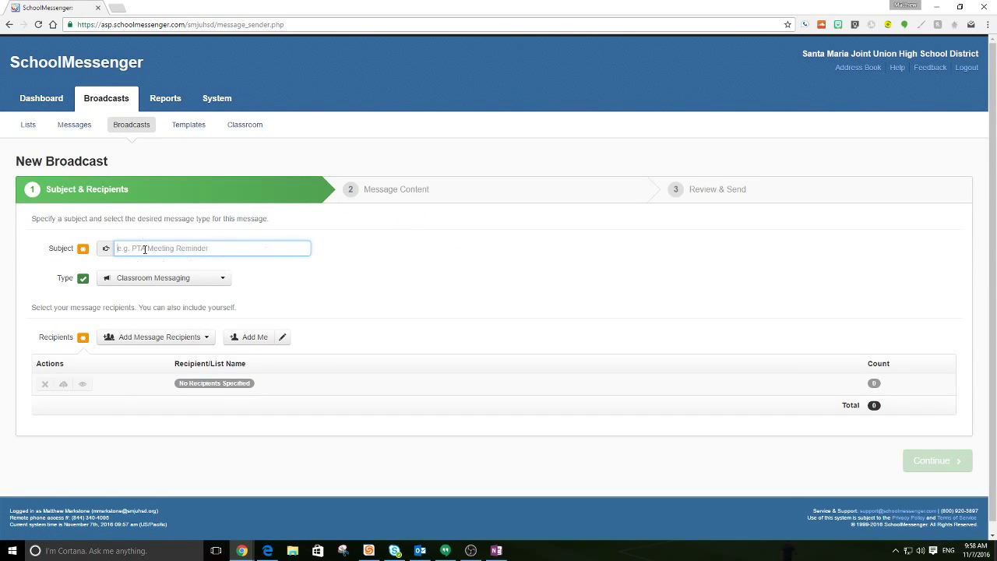
Step: Enter 'Great Job' as the broadcast subject and keep the type Classroom Messaging
{"action": "type", "text": "Great Job"}
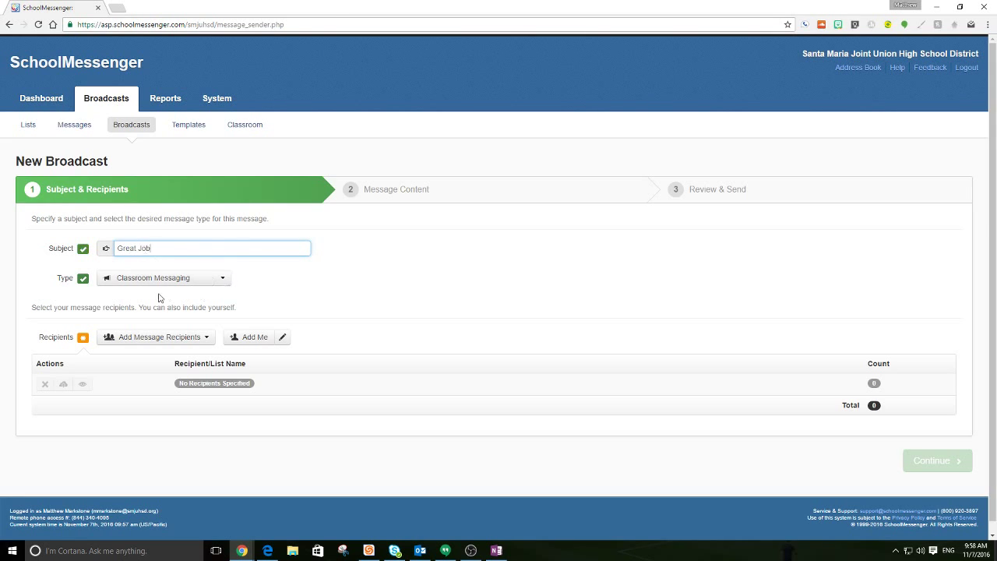
{"action": "left_click", "coordinate": [161, 282]}
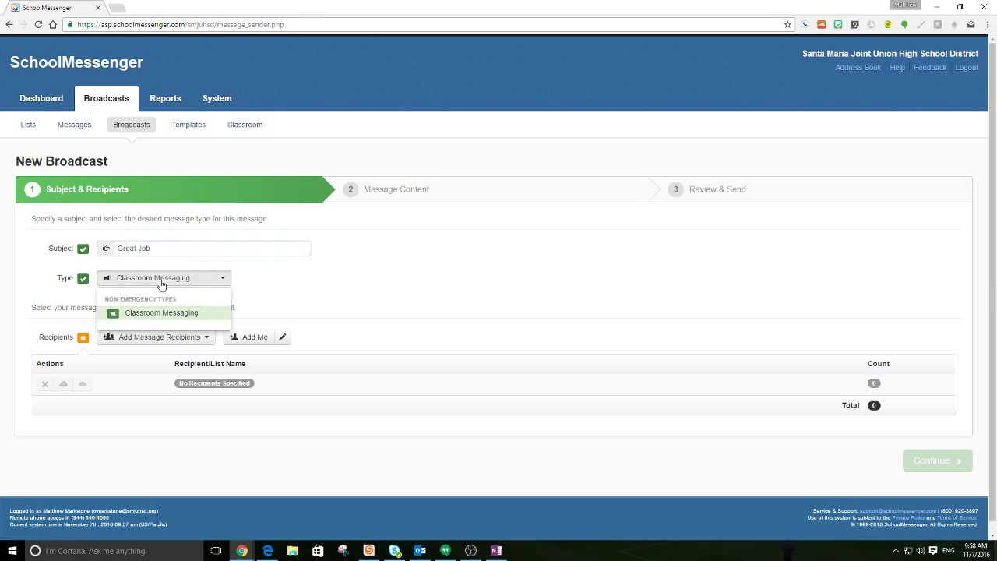
{"action": "left_click", "coordinate": [167, 313]}
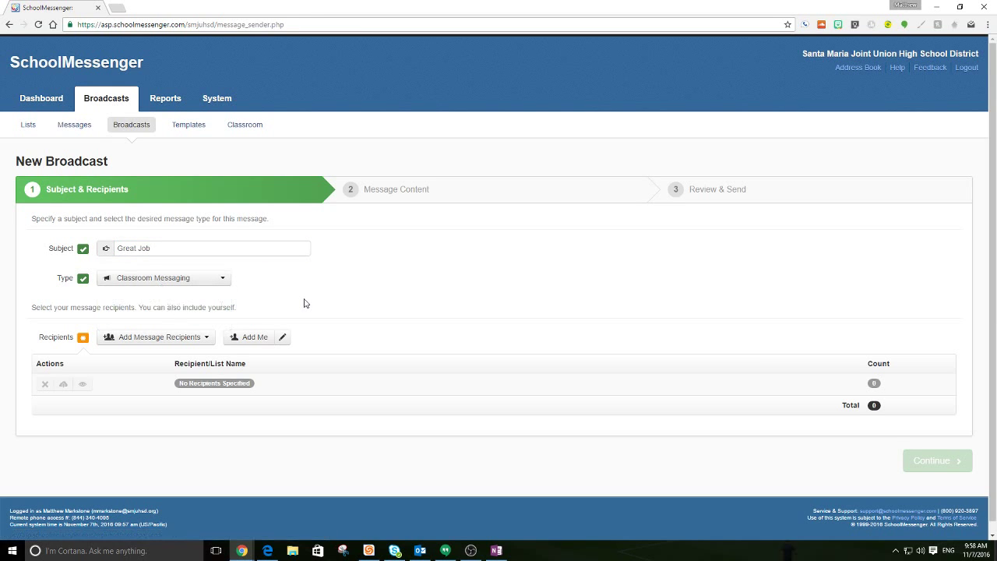
{"action": "scroll", "coordinate": [305, 304], "scroll_direction": "down", "scroll_amount": 1}
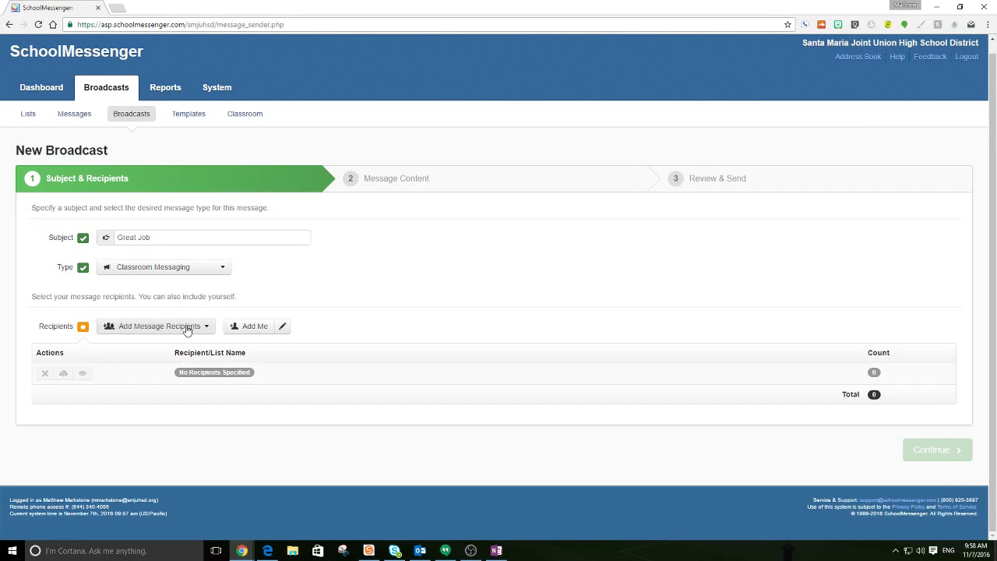
Step: Add yourself as a recipient, then edit and save your contact info
{"action": "left_click", "coordinate": [256, 327]}
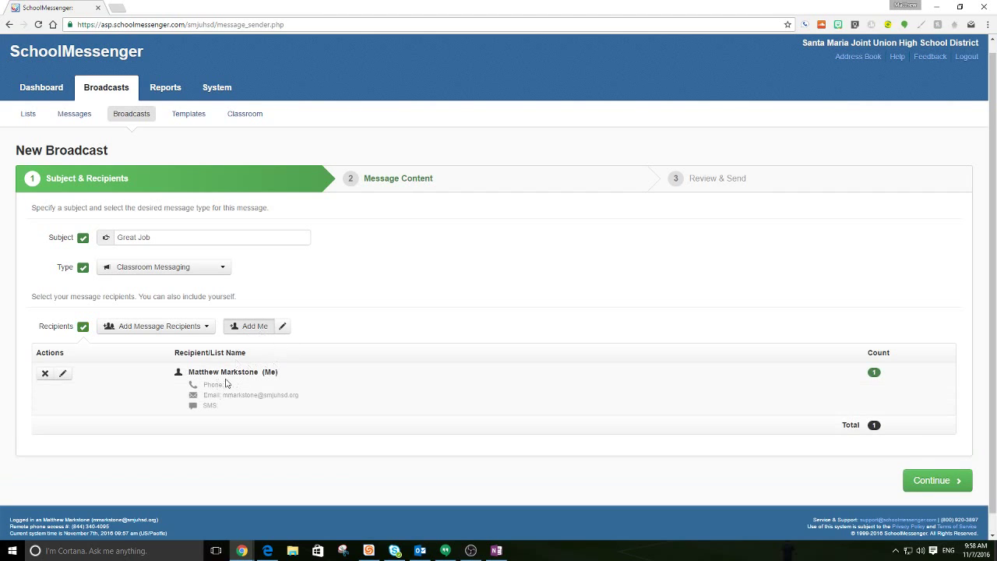
{"action": "left_click_drag", "start_coordinate": [227, 387], "coordinate": [313, 395]}
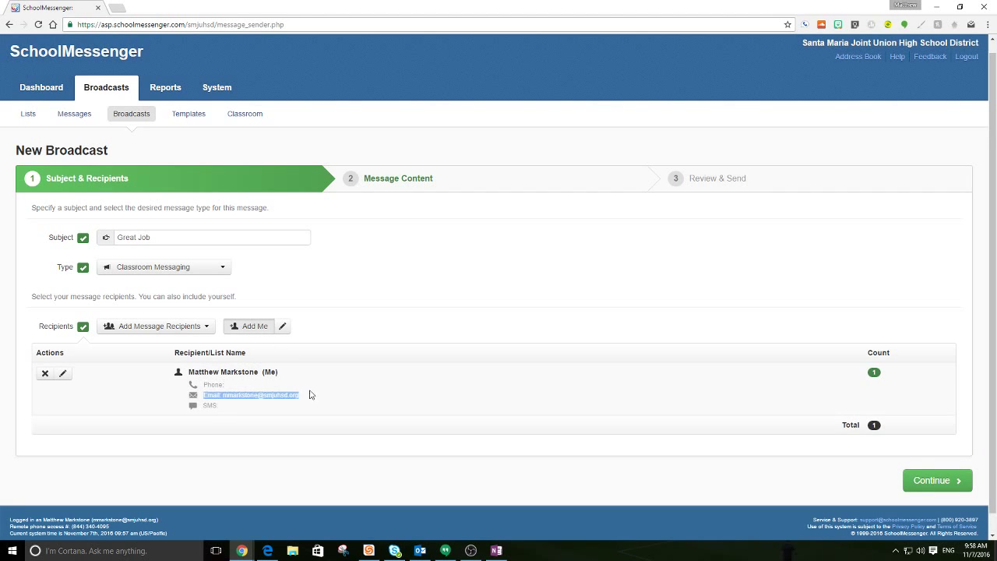
{"action": "left_click", "coordinate": [226, 394]}
{"action": "left_click", "coordinate": [282, 325]}
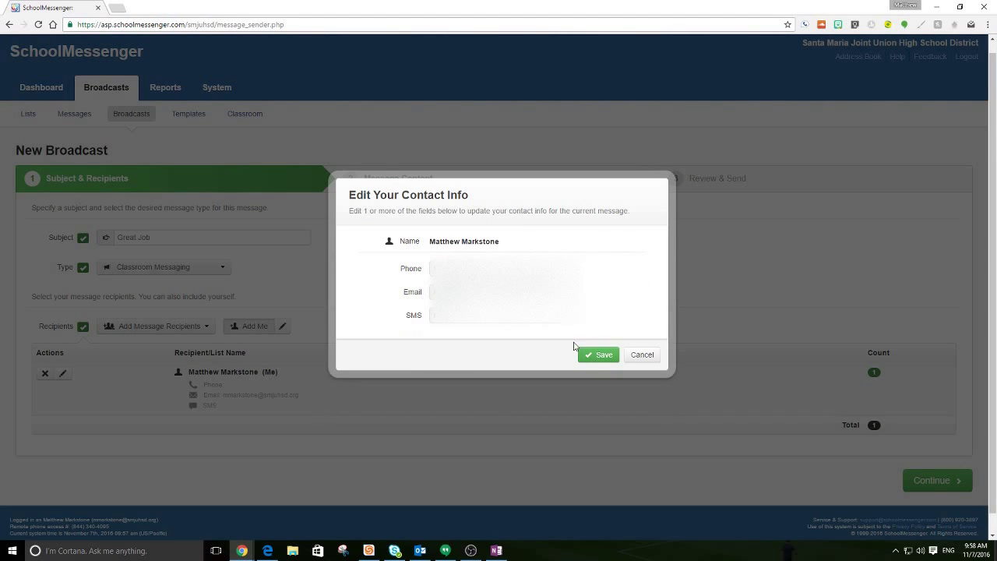
{"action": "left_click", "coordinate": [599, 356]}
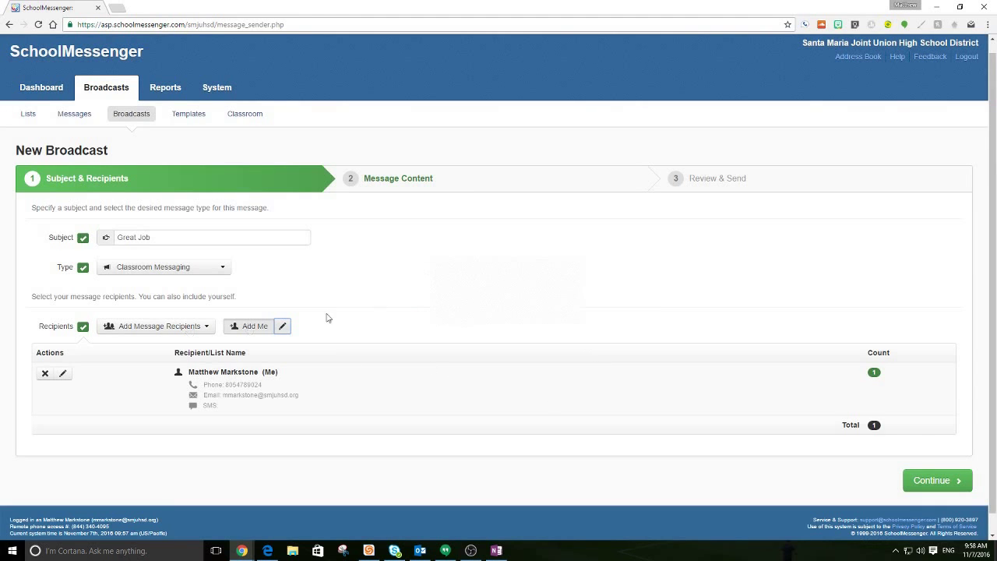
Step: Remove yourself from the recipients, then edit and save your contact info again
{"action": "left_click", "coordinate": [277, 327]}
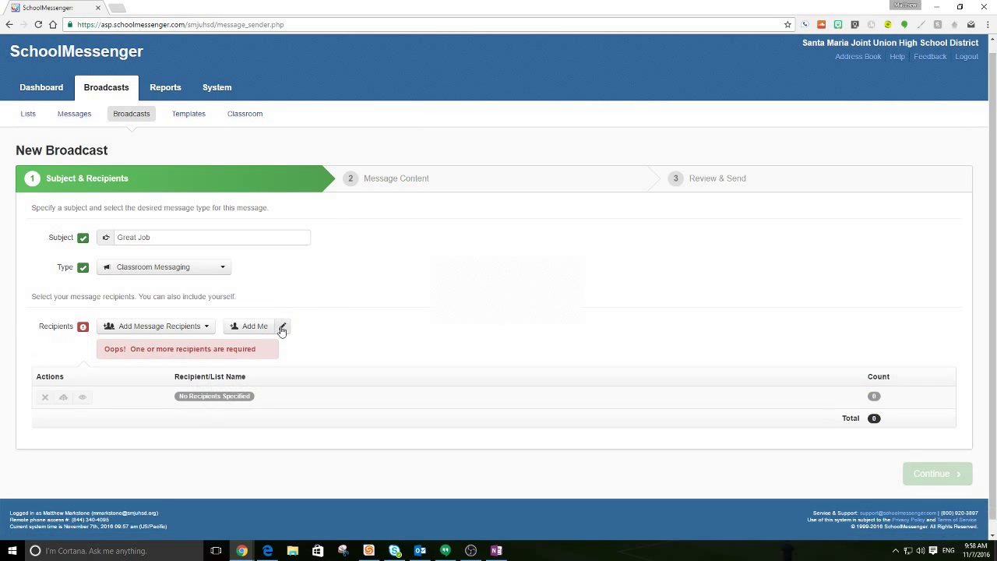
{"action": "left_click", "coordinate": [282, 328]}
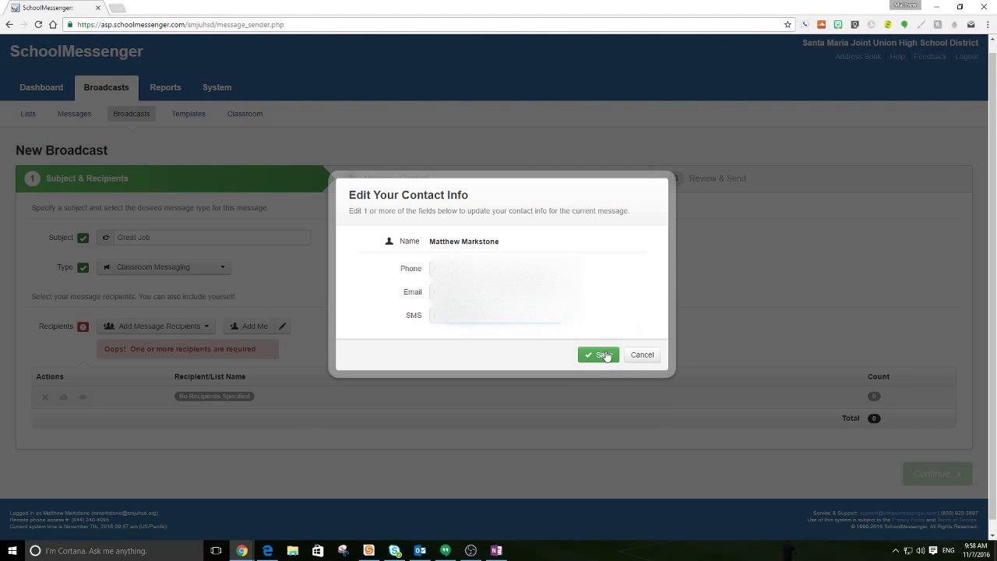
{"action": "left_click", "coordinate": [598, 352]}
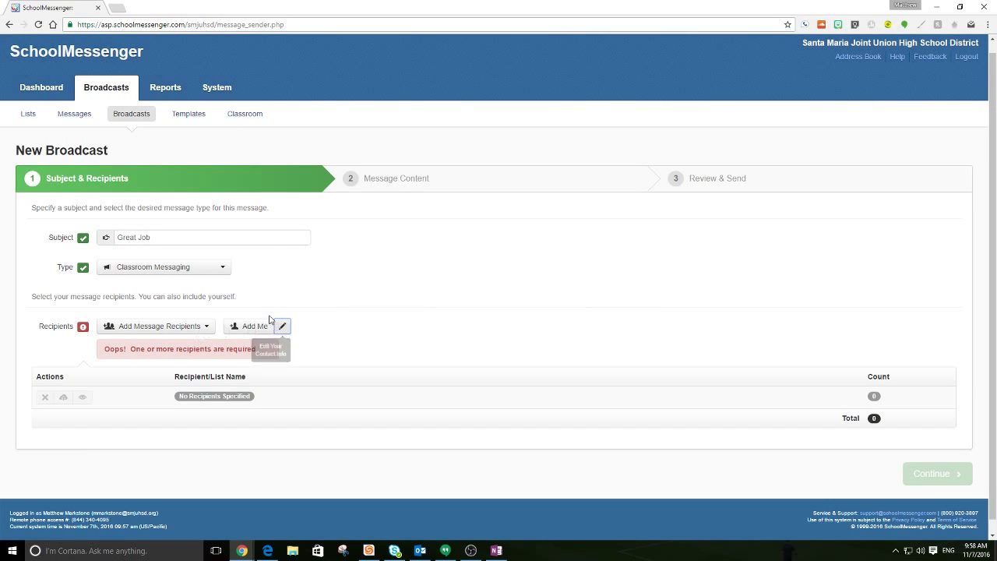
{"action": "left_click", "coordinate": [175, 334]}
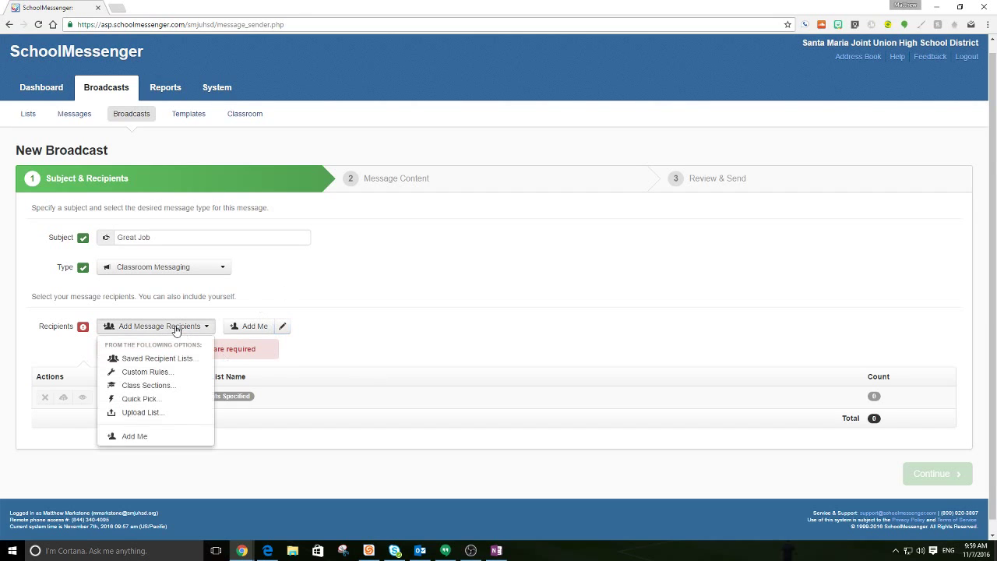
Step: Add Santa Maria High School's Teacher Aide (4200) class section as recipients
{"action": "left_click", "coordinate": [169, 384]}
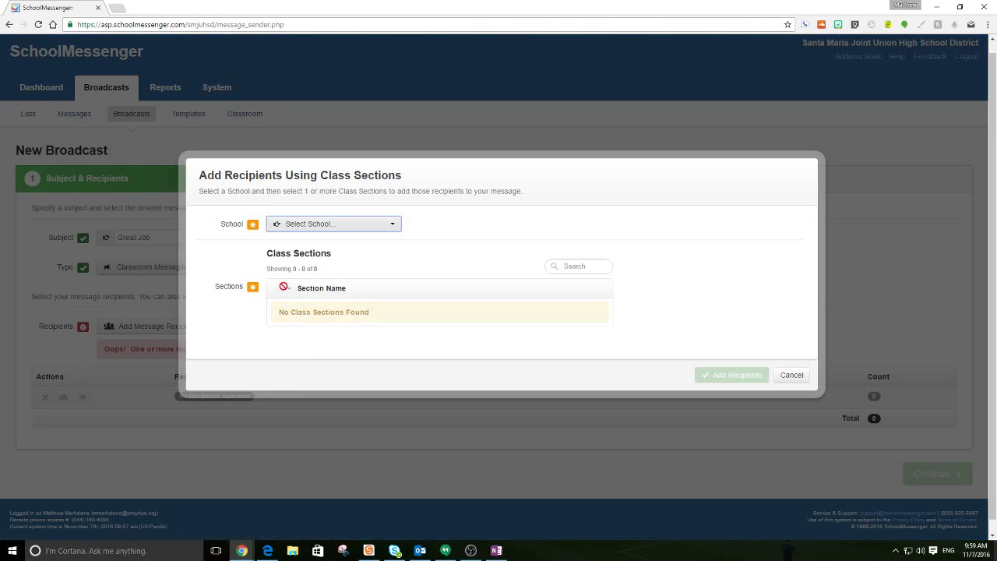
{"action": "left_click", "coordinate": [303, 226]}
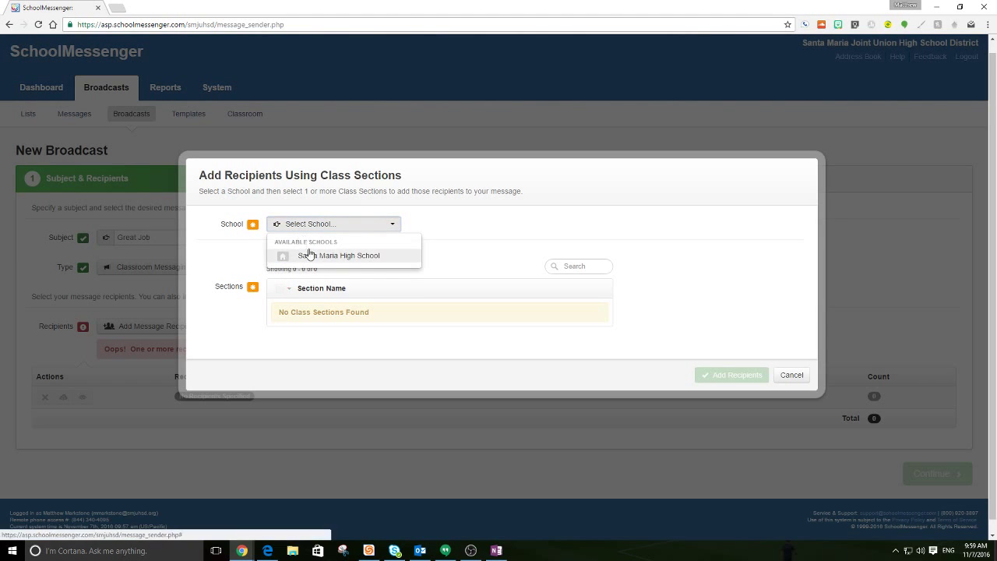
{"action": "left_click", "coordinate": [309, 256]}
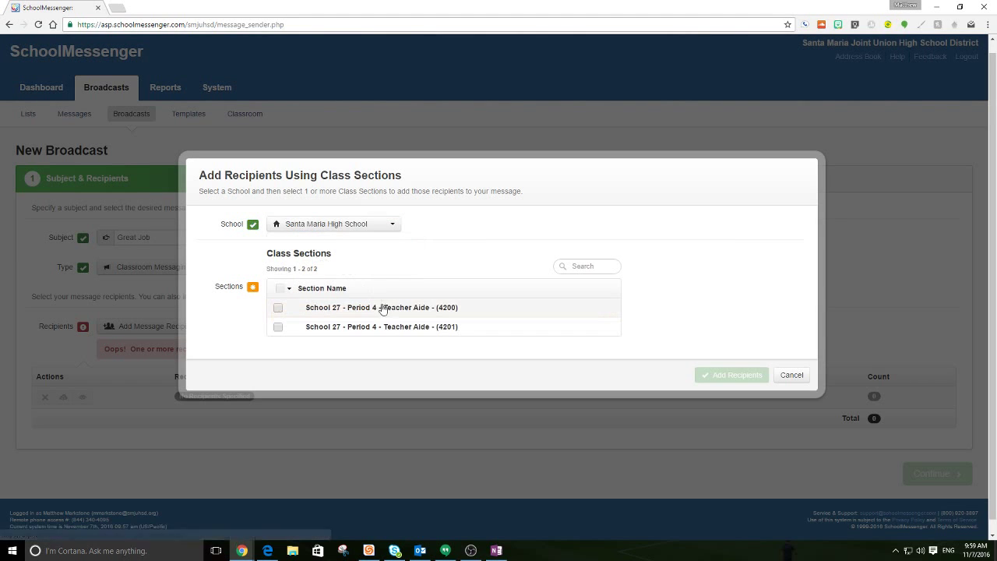
{"action": "left_click", "coordinate": [278, 309]}
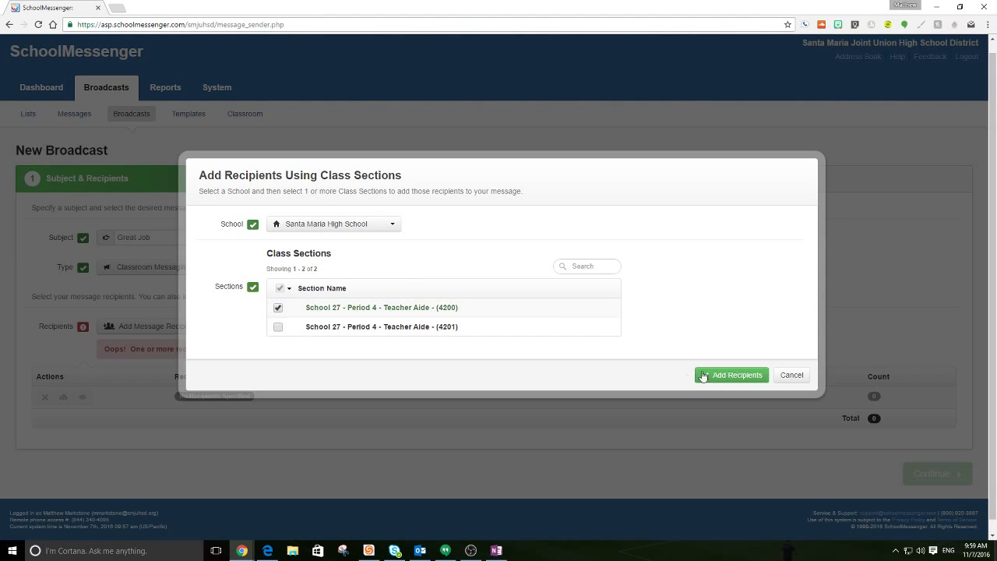
{"action": "left_click", "coordinate": [713, 377]}
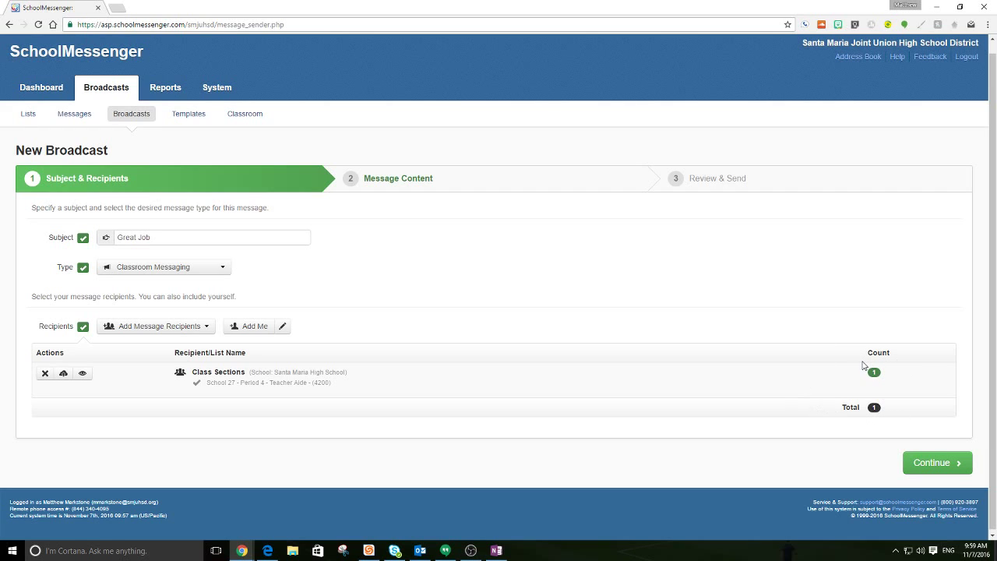
Step: Add yourself as a second recipient, bringing the total to 2, and continue to Message Content
{"action": "left_click", "coordinate": [262, 331]}
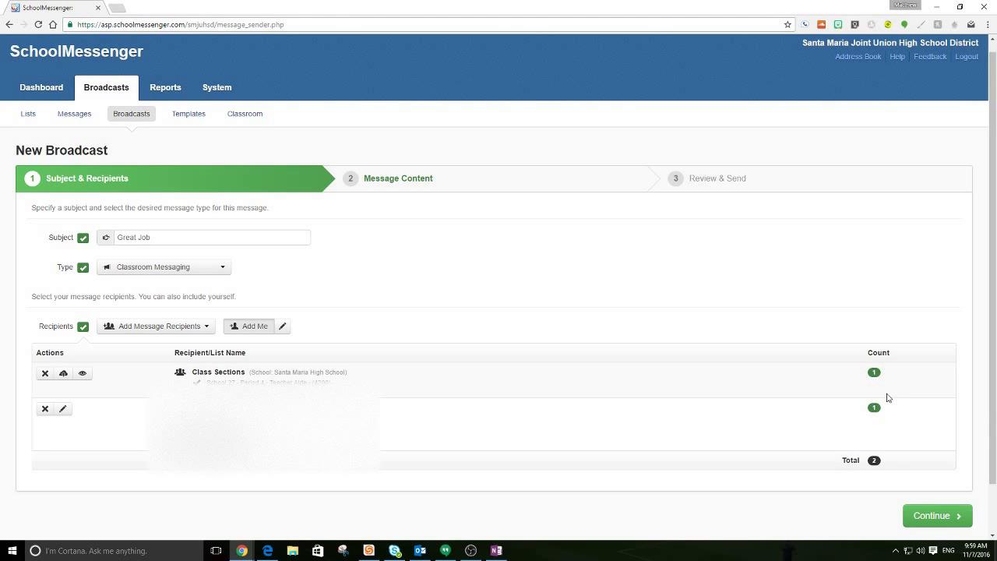
{"action": "right_click", "coordinate": [886, 436]}
{"action": "left_click", "coordinate": [890, 479]}
{"action": "left_click", "coordinate": [937, 517]}
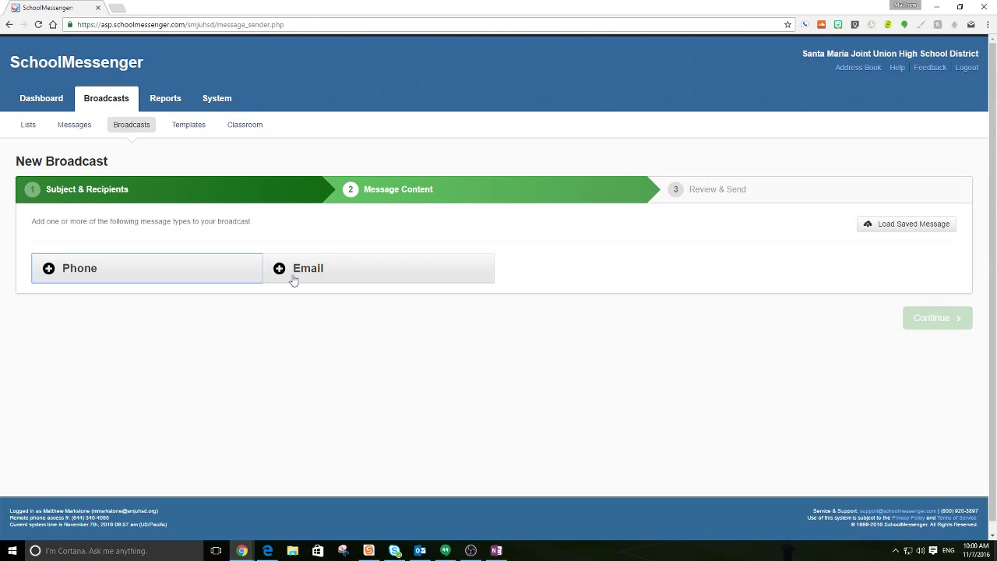
Step: Add a phone message and, after trying Text-to-Speech, settle on Call Me to Record
{"action": "left_click", "coordinate": [175, 282]}
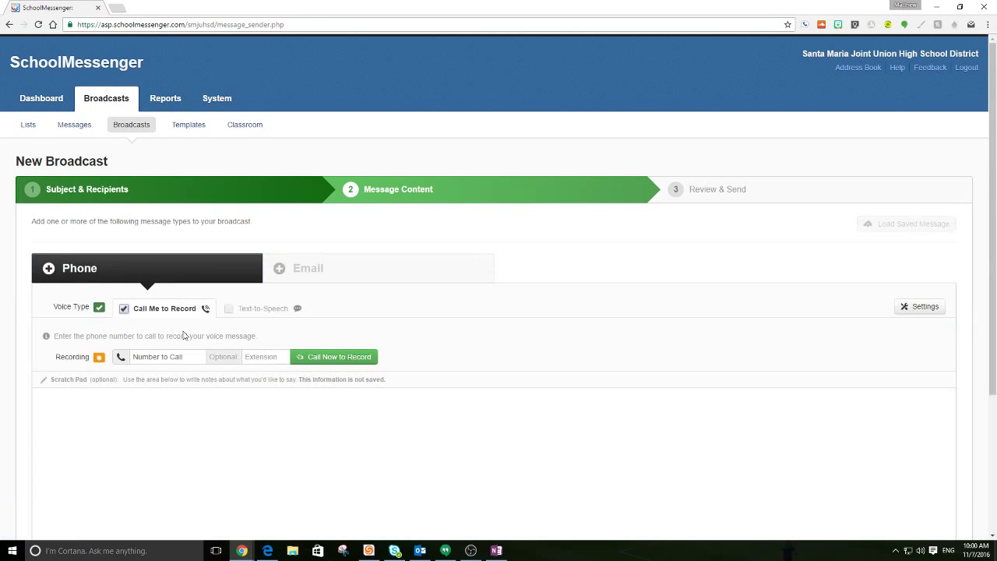
{"action": "left_click", "coordinate": [265, 308]}
{"action": "left_click", "coordinate": [257, 399]}
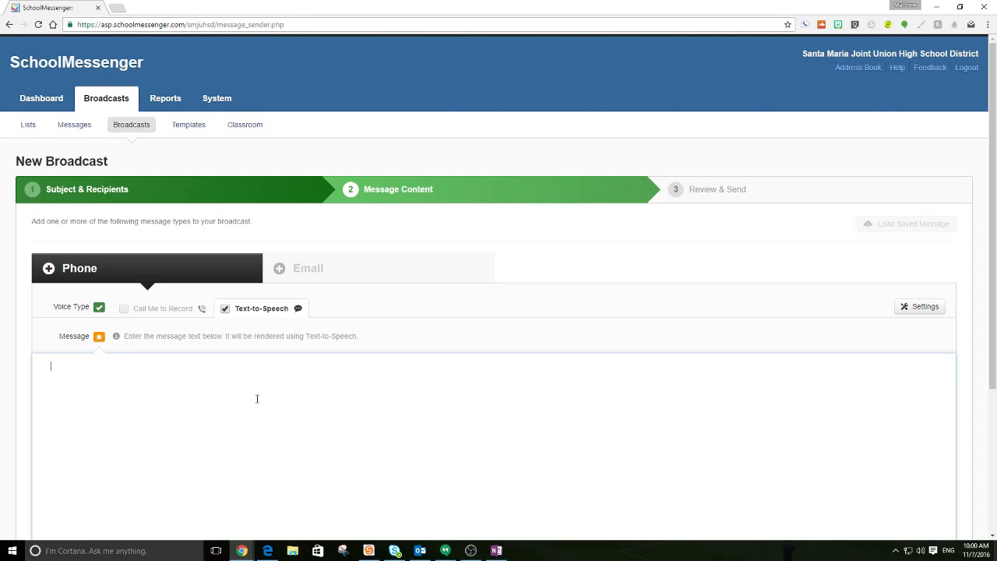
{"action": "left_click", "coordinate": [174, 310]}
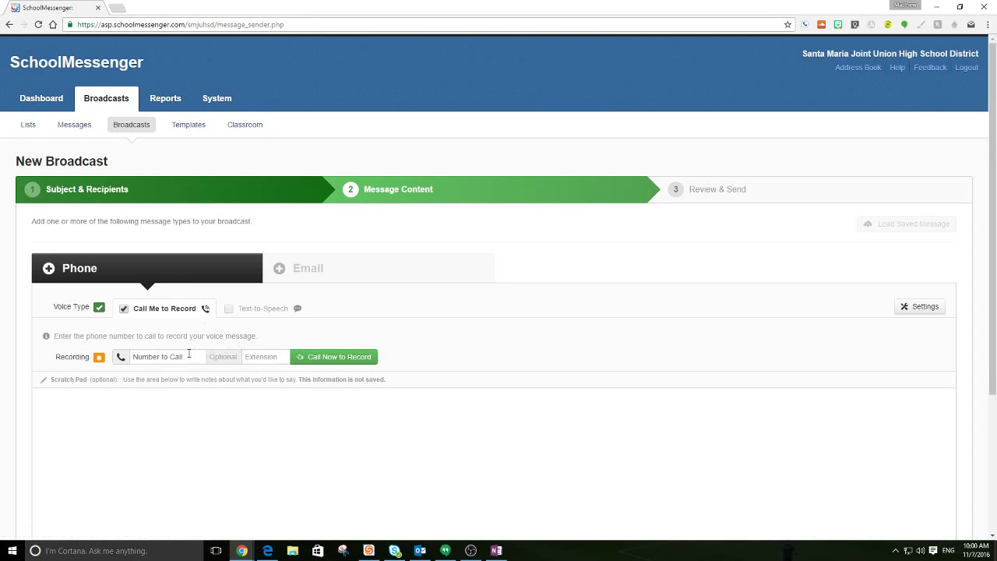
{"action": "scroll", "coordinate": [190, 364], "scroll_direction": "down", "scroll_amount": 2}
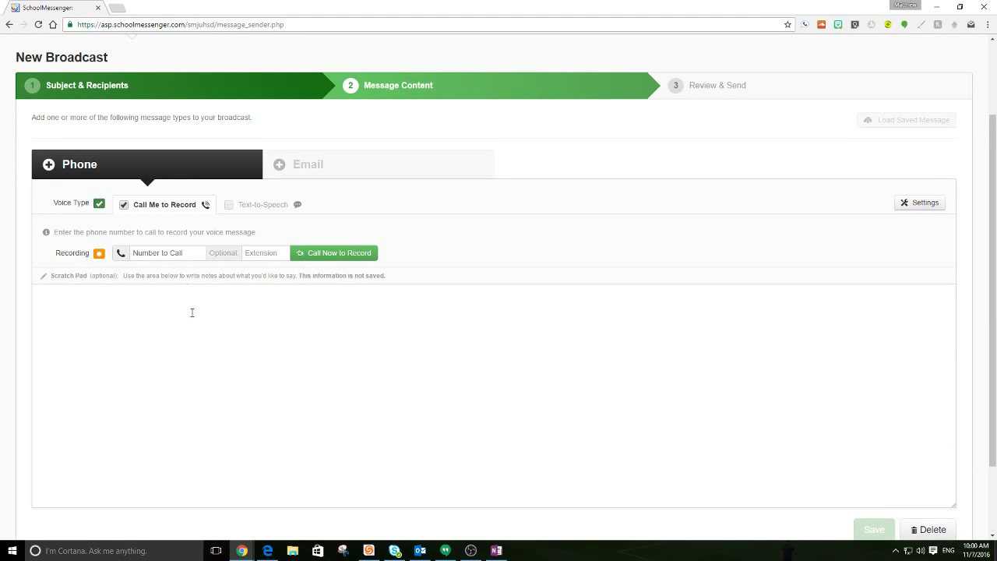
{"action": "scroll", "coordinate": [200, 350], "scroll_direction": "down", "scroll_amount": 2}
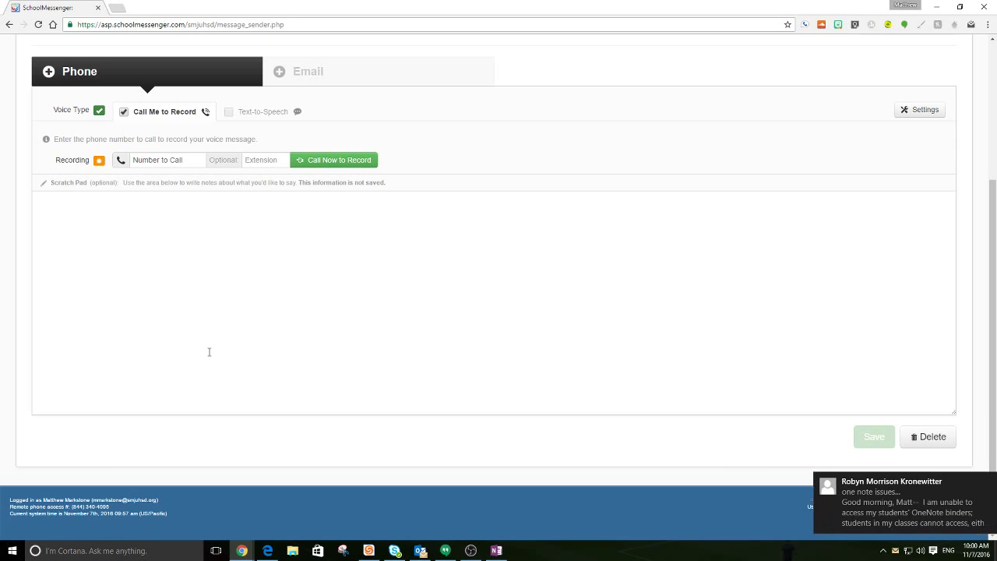
{"action": "scroll", "coordinate": [222, 272], "scroll_direction": "up", "scroll_amount": 2}
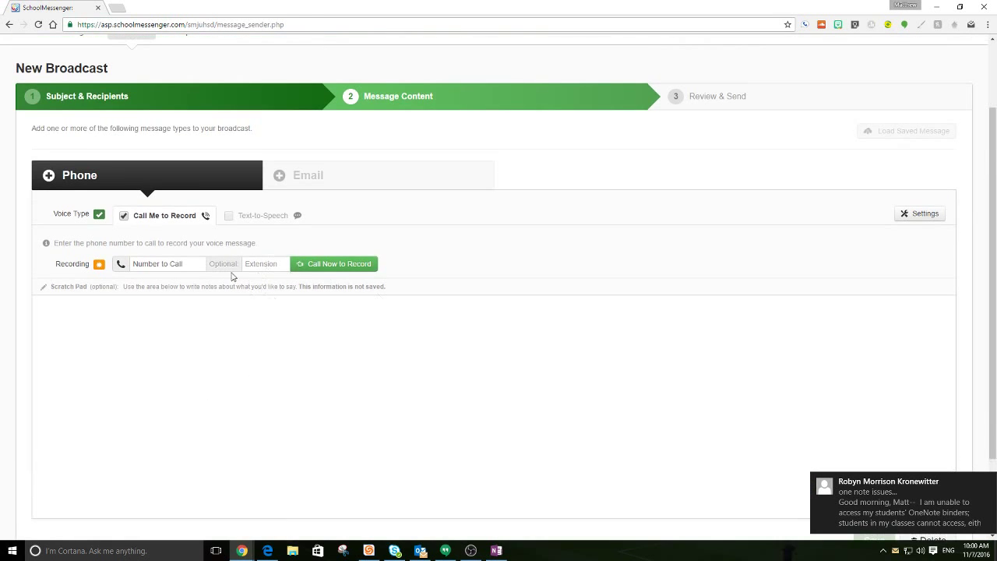
{"action": "left_click", "coordinate": [246, 221]}
{"action": "scroll", "coordinate": [270, 363], "scroll_direction": "down", "scroll_amount": 2}
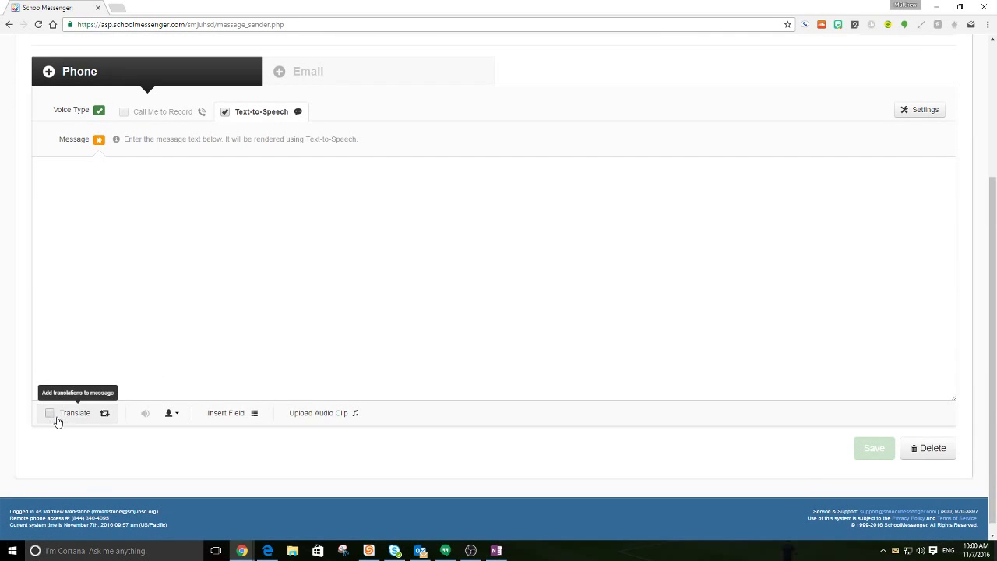
{"action": "scroll", "coordinate": [86, 387], "scroll_direction": "up", "scroll_amount": 3}
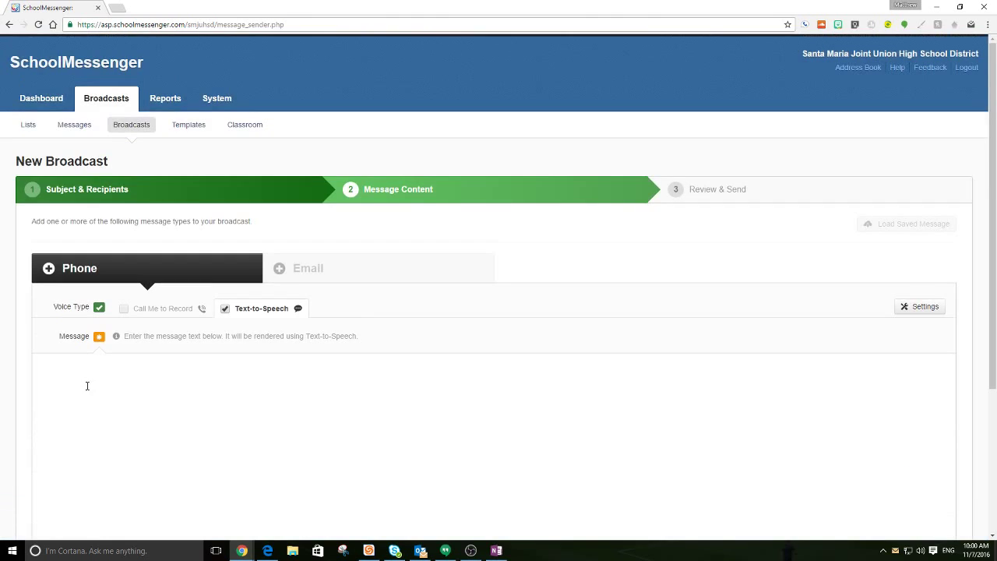
{"action": "left_click", "coordinate": [152, 318]}
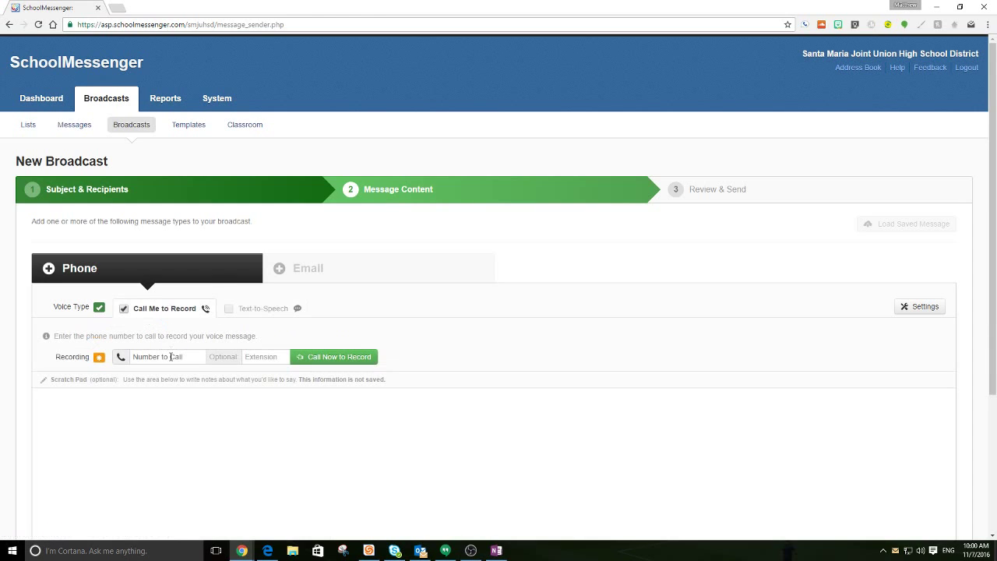
Step: Enter your phone number, record the English message via Call Now to Record, and save it
{"action": "left_click", "coordinate": [194, 356]}
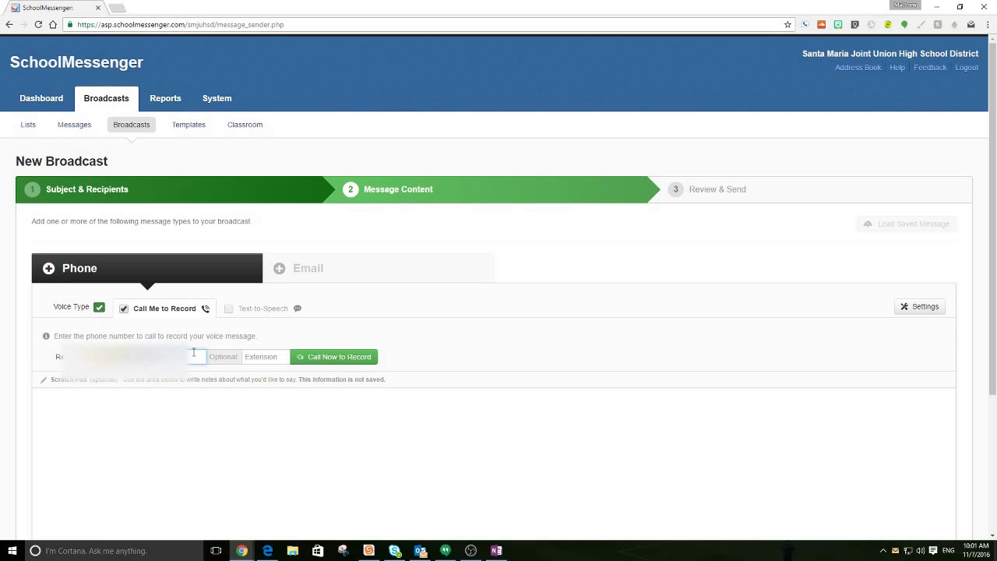
{"action": "left_click", "coordinate": [303, 436]}
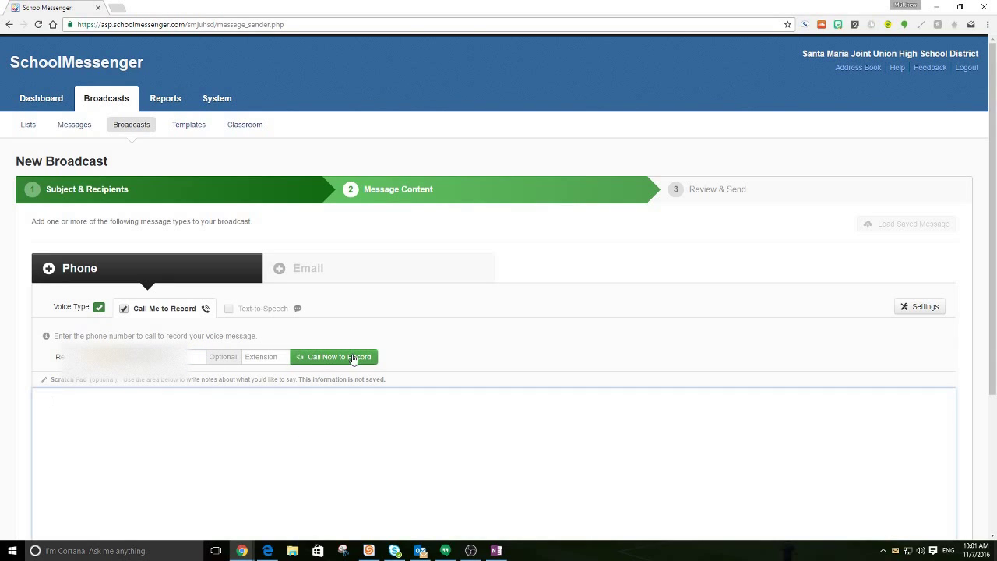
{"action": "left_click", "coordinate": [353, 358]}
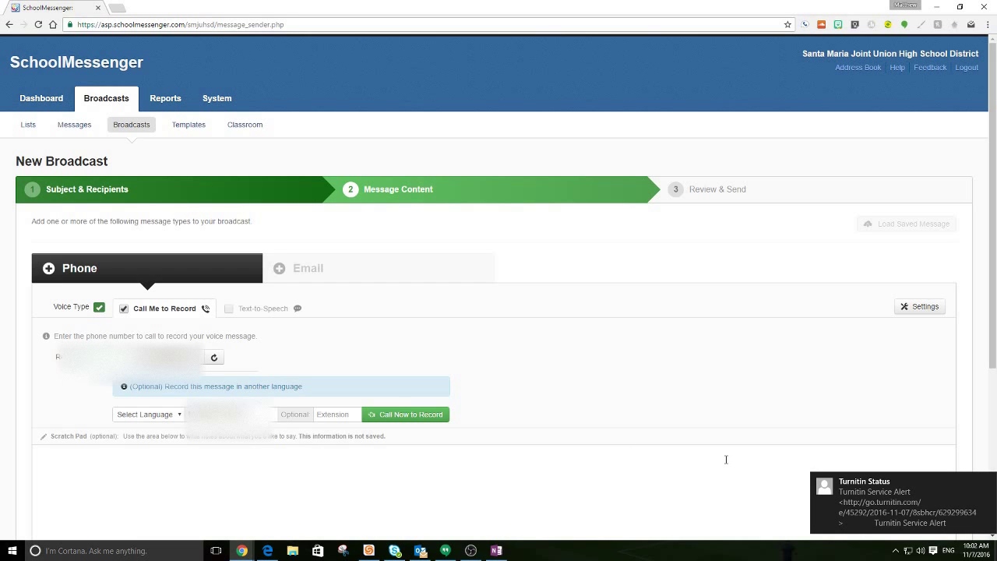
{"action": "scroll", "coordinate": [469, 380], "scroll_direction": "down", "scroll_amount": 3}
{"action": "scroll", "coordinate": [561, 336], "scroll_direction": "down", "scroll_amount": 3}
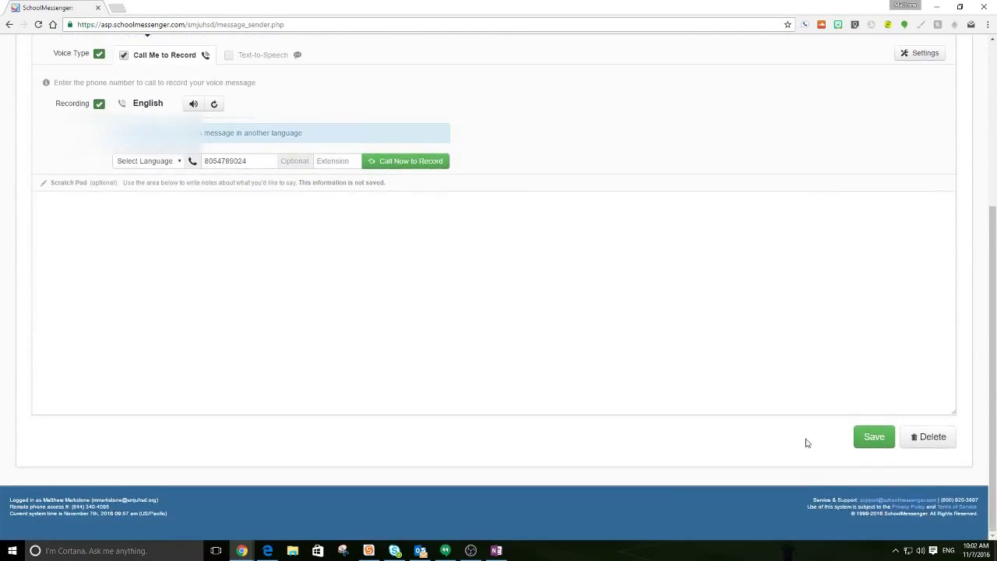
{"action": "left_click", "coordinate": [873, 438]}
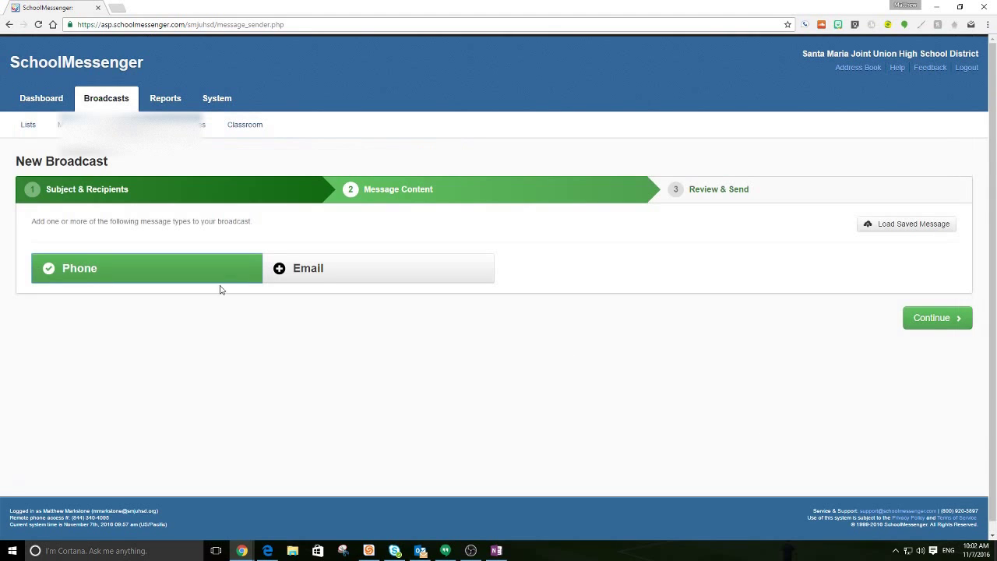
Step: Start an email message, checking the sender address choices and the Subject field
{"action": "left_click", "coordinate": [333, 271]}
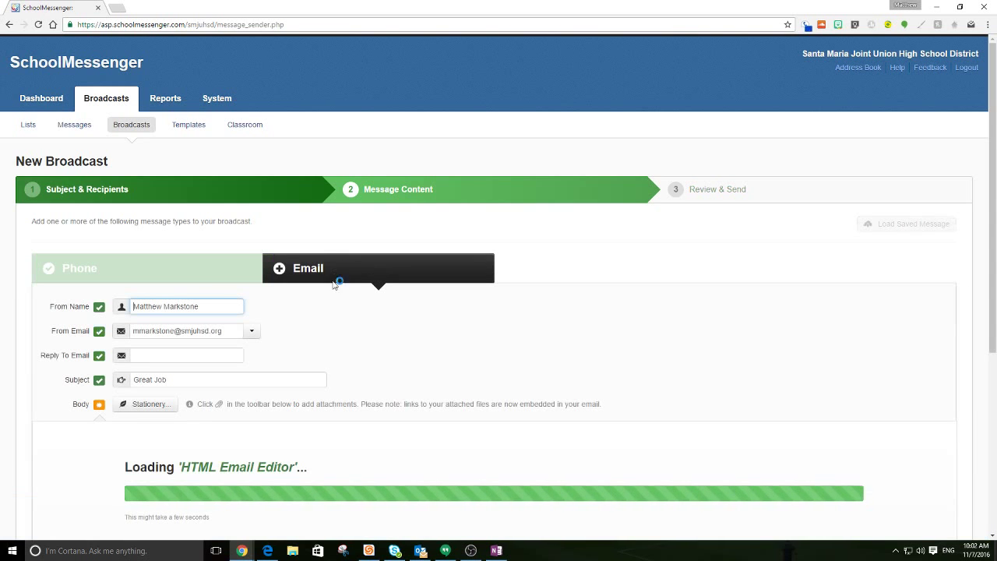
{"action": "scroll", "coordinate": [253, 183], "scroll_direction": "down", "scroll_amount": 2}
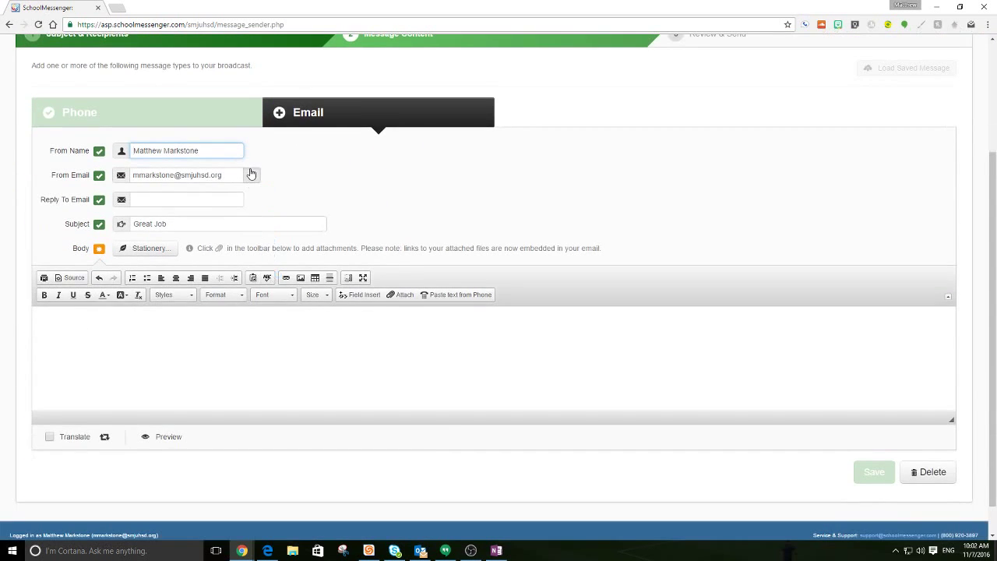
{"action": "left_click", "coordinate": [252, 175]}
{"action": "left_click", "coordinate": [357, 173]}
{"action": "scroll", "coordinate": [440, 208], "scroll_direction": "up", "scroll_amount": 2}
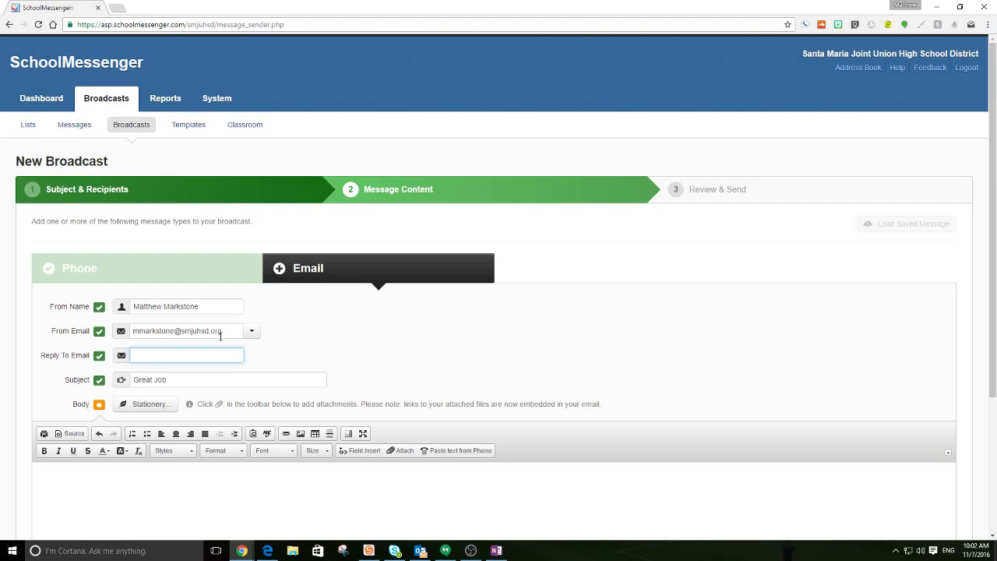
{"action": "scroll", "coordinate": [458, 382], "scroll_direction": "down", "scroll_amount": 1}
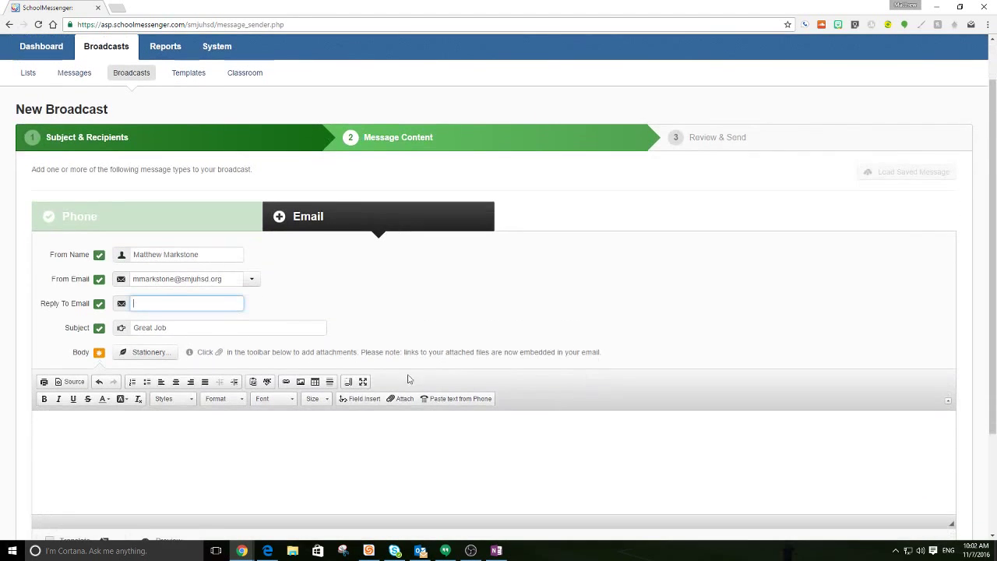
{"action": "left_click", "coordinate": [187, 327]}
Step: Write the body: no school Friday, November 11, 2016 for Veteran's Day, signed with the sender's name
{"action": "left_click", "coordinate": [189, 445]}
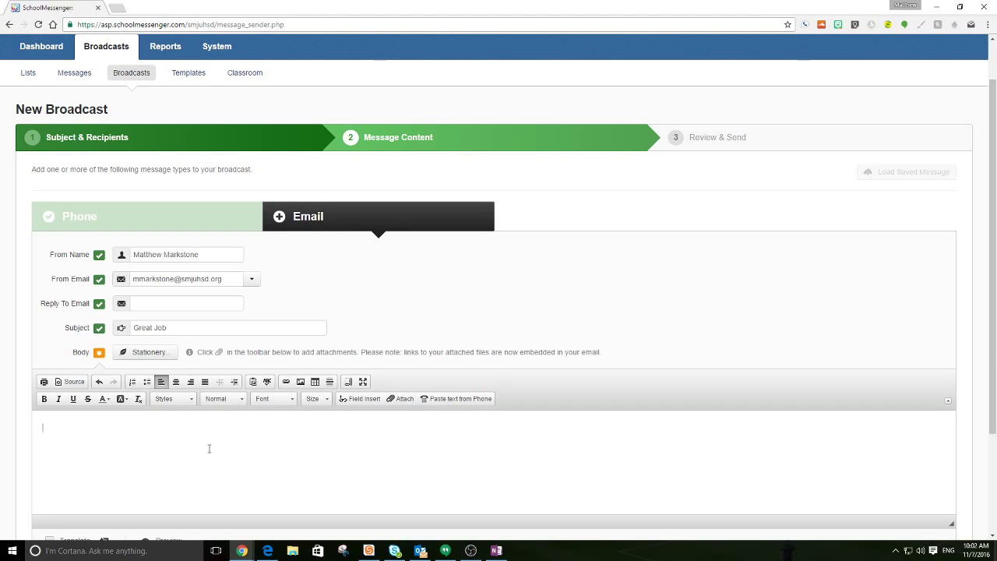
{"action": "type", "text": "This is a reminder that there will be no school on Friuda"}
{"action": "key", "text": "BackSpace"}
{"action": "key", "text": "BackSpace"}
{"action": "key", "text": "BackSpace"}
{"action": "type", "text": "d"}
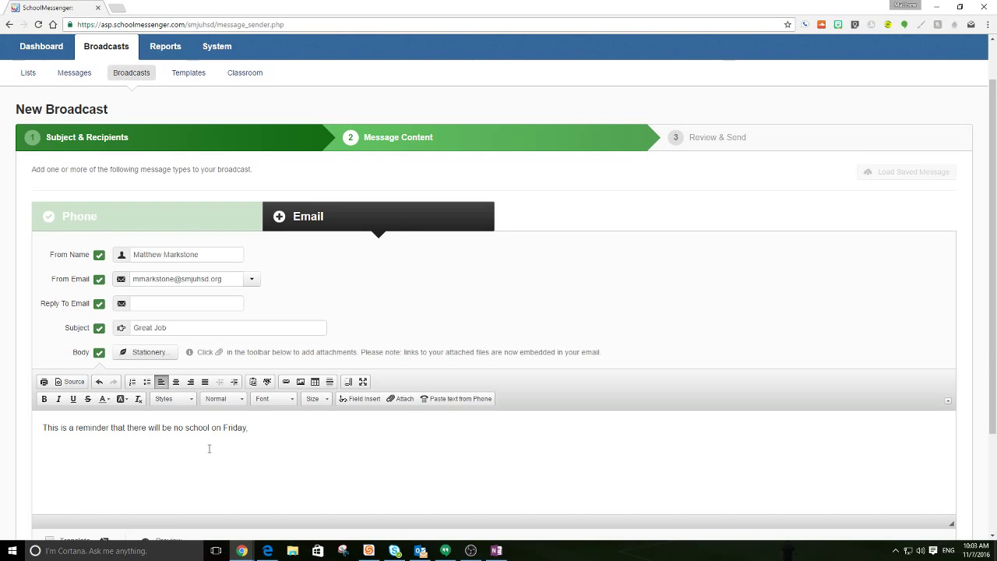
{"action": "type", "text": "ay, November 11, 2016 in hin"}
{"action": "key", "text": "BackSpace"}
{"action": "type", "text": "onor of Veteran's Da"}
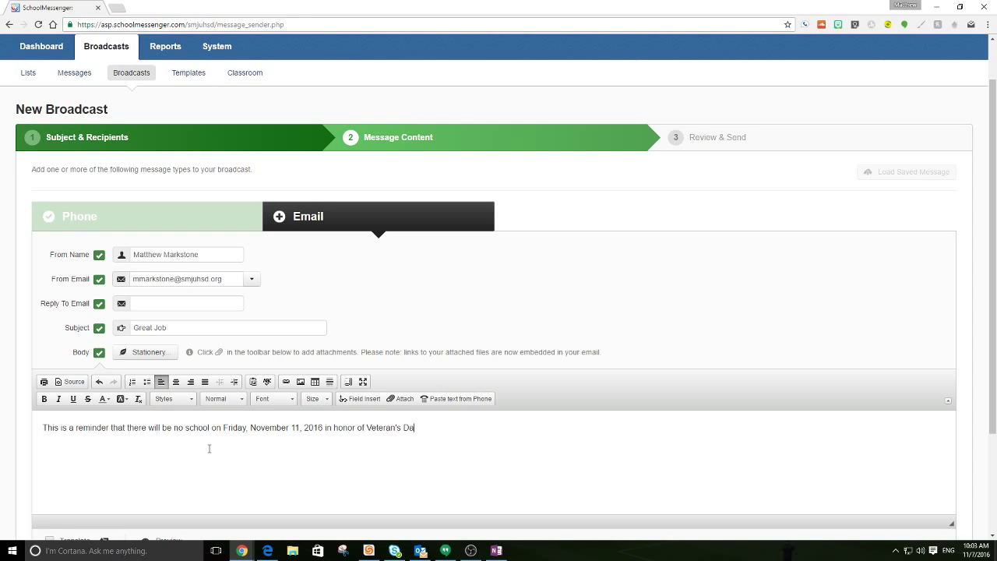
{"action": "type", "text": "y.  Thanks,"}
{"action": "key", "text": "Return"}
{"action": "type", "text": "Matt Markston"}
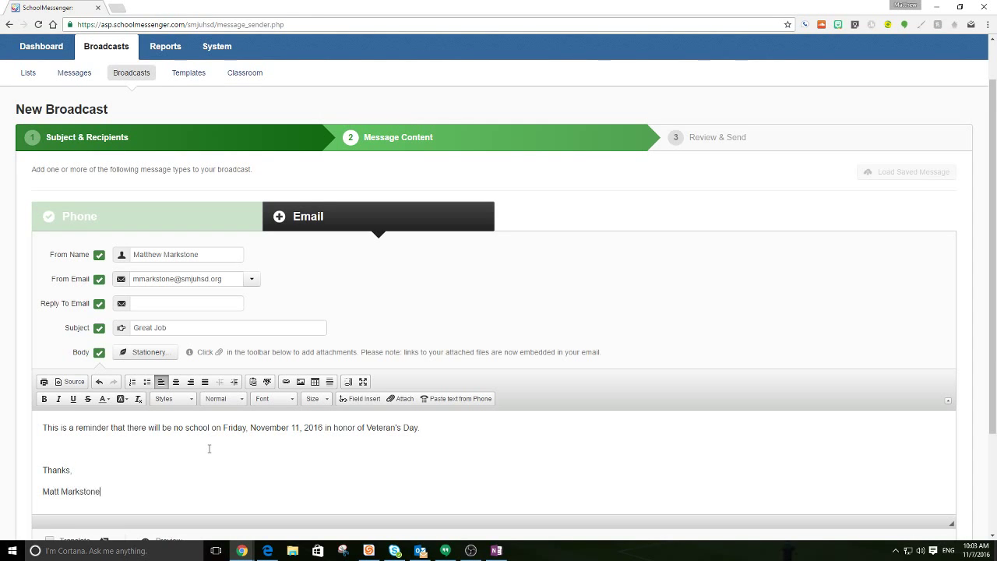
{"action": "type", "text": "e"}
Step: Add a Spanish translation of the email and save it
{"action": "scroll", "coordinate": [209, 447], "scroll_direction": "down", "scroll_amount": 1}
{"action": "left_click", "coordinate": [70, 440]}
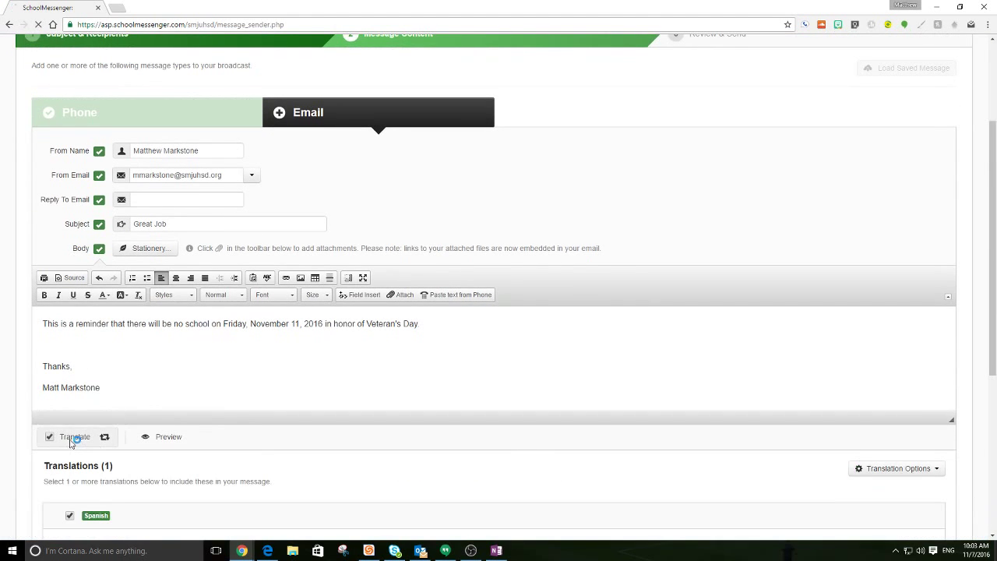
{"action": "scroll", "coordinate": [78, 441], "scroll_direction": "down", "scroll_amount": 2}
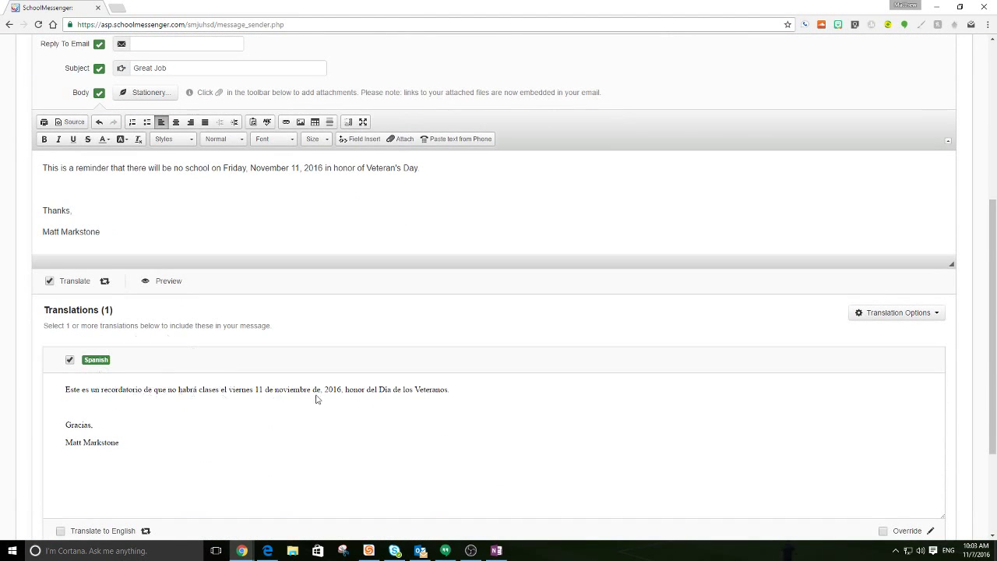
{"action": "scroll", "coordinate": [189, 403], "scroll_direction": "down", "scroll_amount": 1}
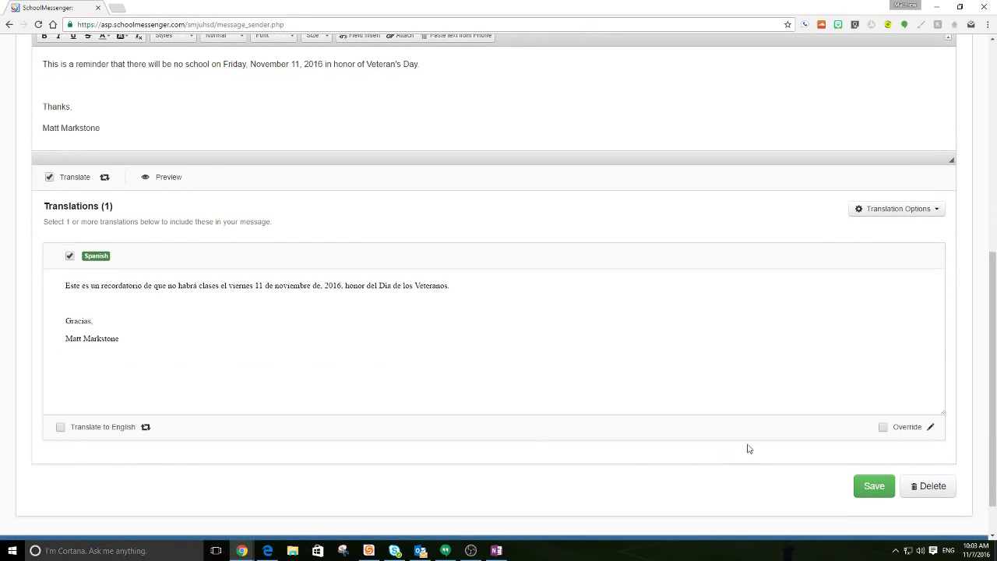
{"action": "left_click", "coordinate": [875, 487]}
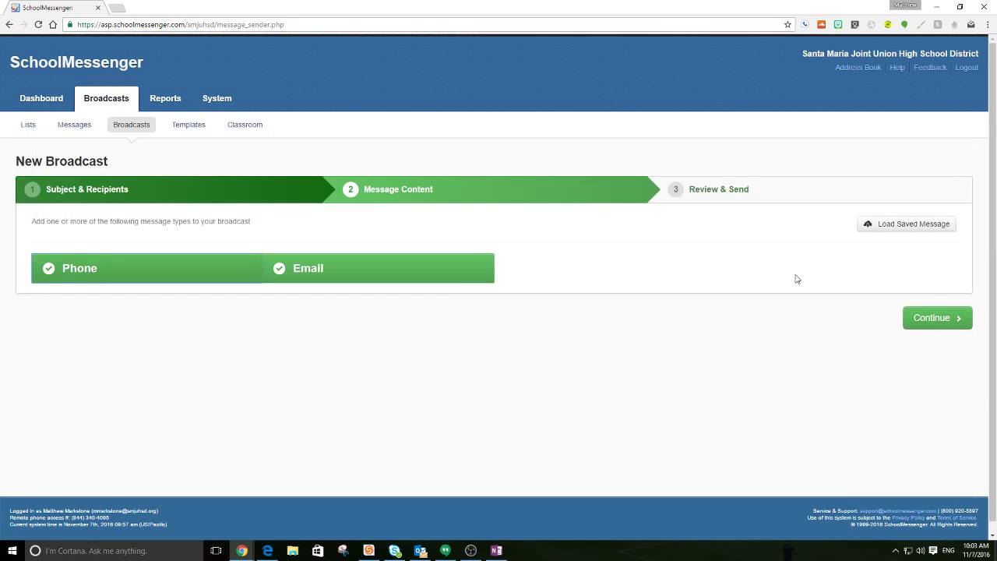
Step: Continue to review and schedule a later send on 11/07/2016, 9:00 am to 9:00 pm
{"action": "left_click", "coordinate": [933, 318]}
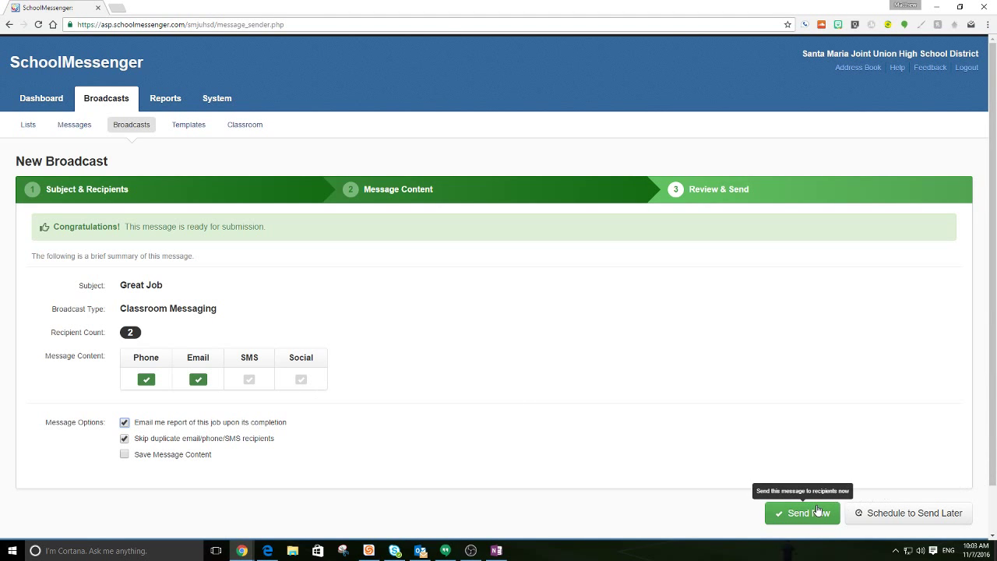
{"action": "left_click", "coordinate": [906, 514]}
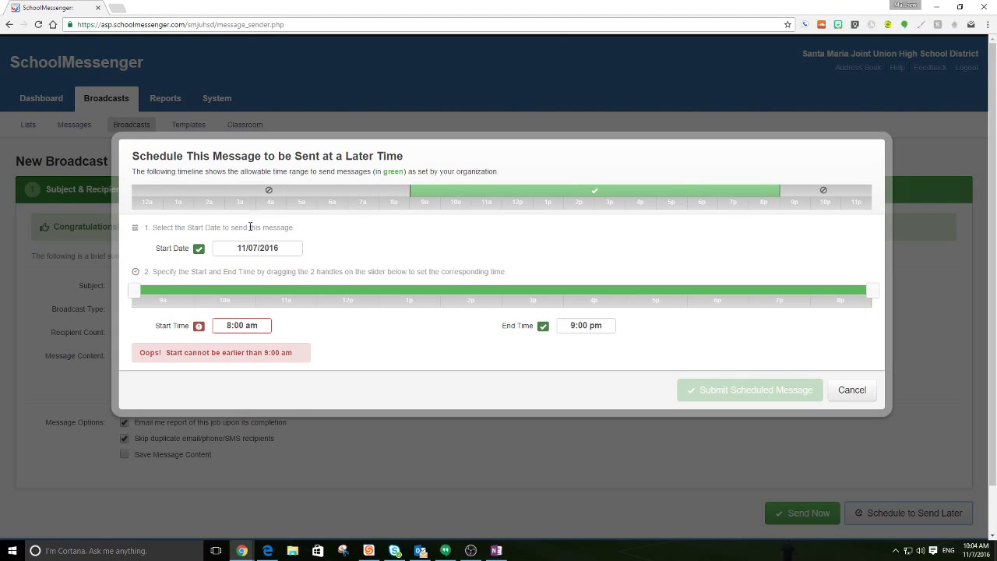
{"action": "mouse_move", "coordinate": [134, 290]}
{"action": "left_mouse_down"}
{"action": "mouse_move", "coordinate": [356, 289]}
{"action": "mouse_move", "coordinate": [317, 301]}
{"action": "mouse_move", "coordinate": [87, 285]}
{"action": "mouse_move", "coordinate": [784, 280]}
{"action": "mouse_move", "coordinate": [811, 290]}
{"action": "mouse_move", "coordinate": [133, 289]}
{"action": "left_mouse_up"}
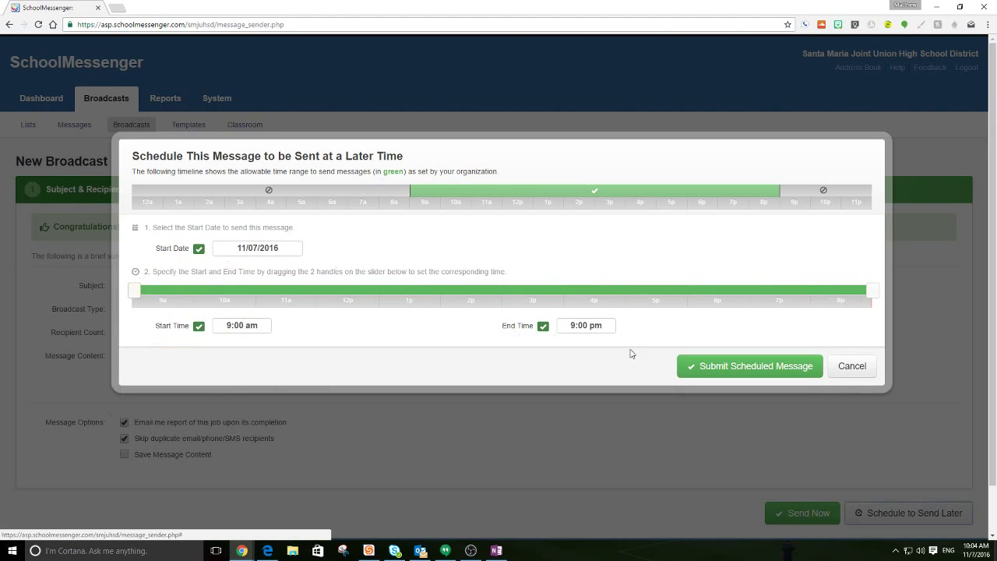
Step: Skip scheduling, send the Great Job broadcast immediately, and open its arrived email in Outlook
{"action": "left_click", "coordinate": [853, 365]}
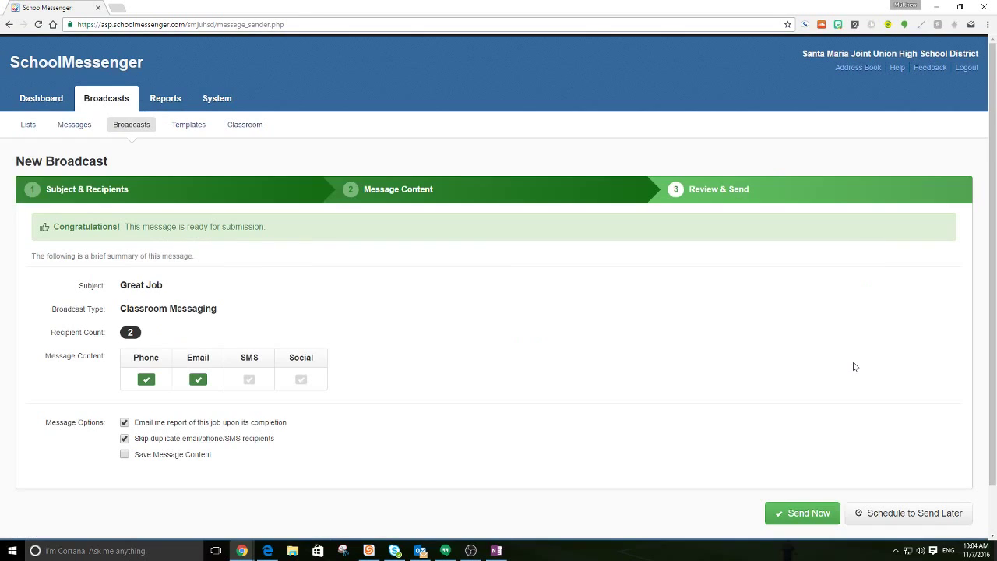
{"action": "left_click", "coordinate": [824, 513]}
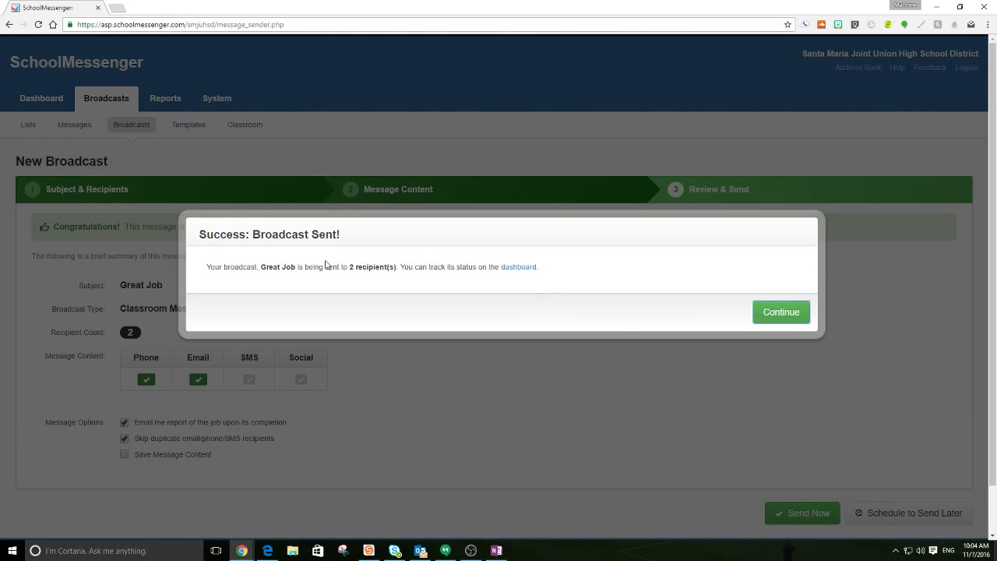
{"action": "left_click", "coordinate": [775, 315]}
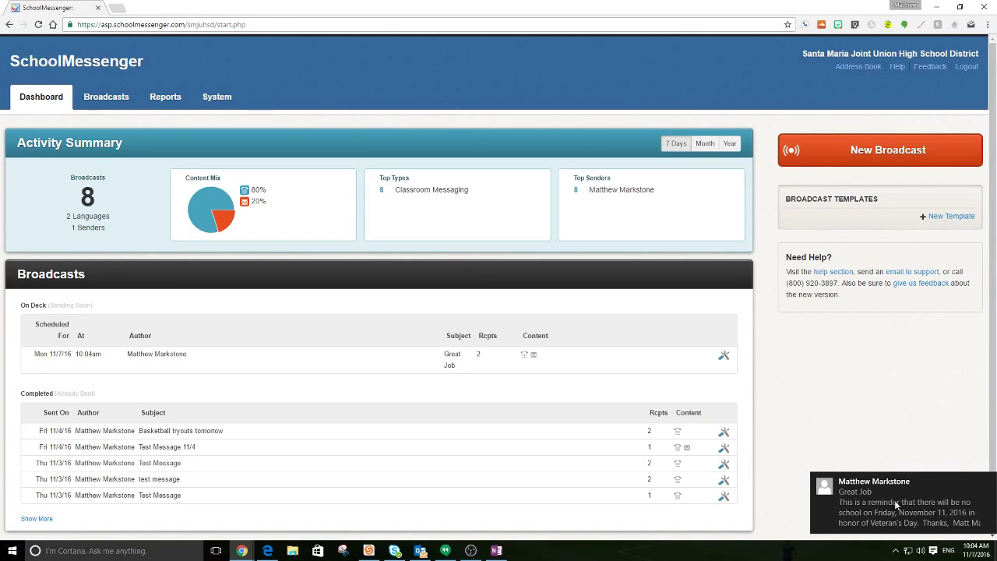
{"action": "left_click", "coordinate": [896, 504]}
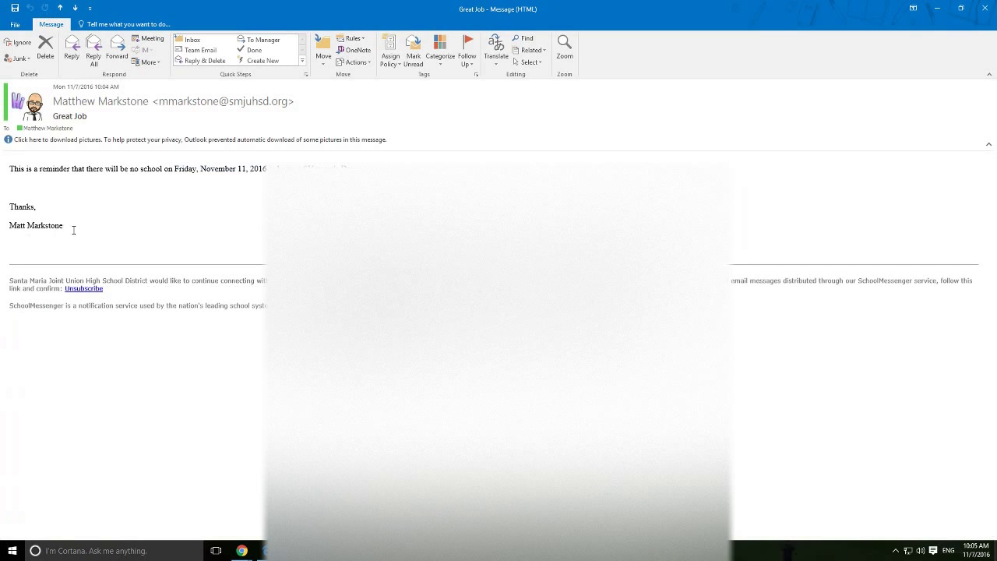
Step: Review the Great Job email, download its blocked pictures, then close it
{"action": "triple_click", "coordinate": [77, 116]}
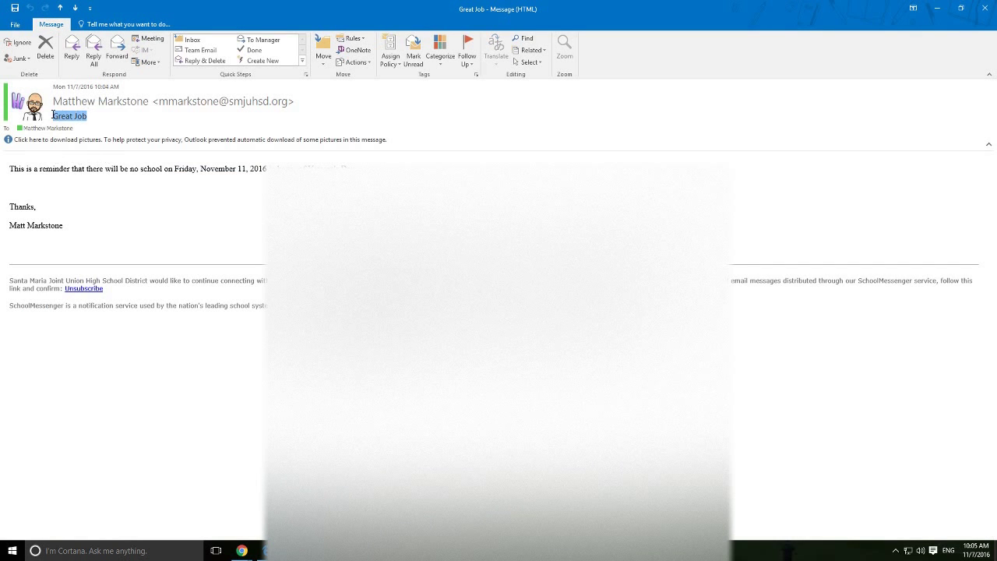
{"action": "left_click_drag", "start_coordinate": [11, 173], "coordinate": [108, 153]}
{"action": "left_click", "coordinate": [109, 141]}
{"action": "left_click", "coordinate": [128, 148]}
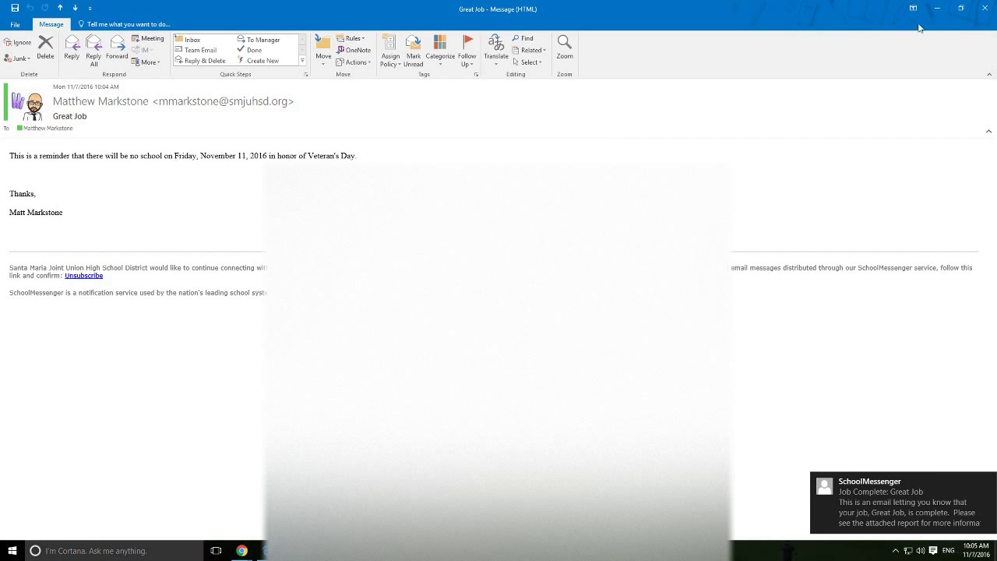
{"action": "left_click", "coordinate": [984, 11]}
Step: Open the Job Complete email's report.pdf attachment to view delivery results
{"action": "left_click", "coordinate": [896, 502]}
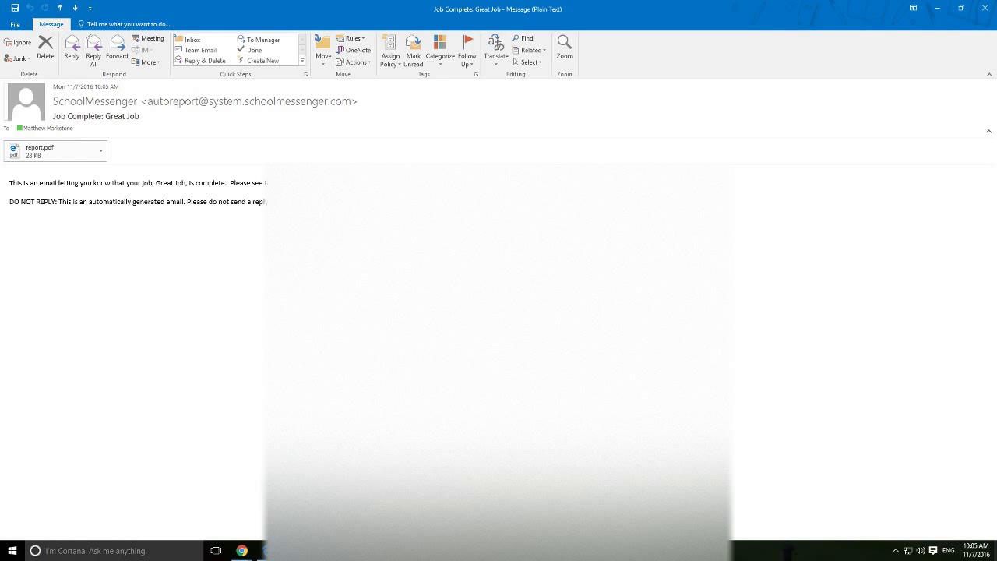
{"action": "left_click", "coordinate": [74, 154]}
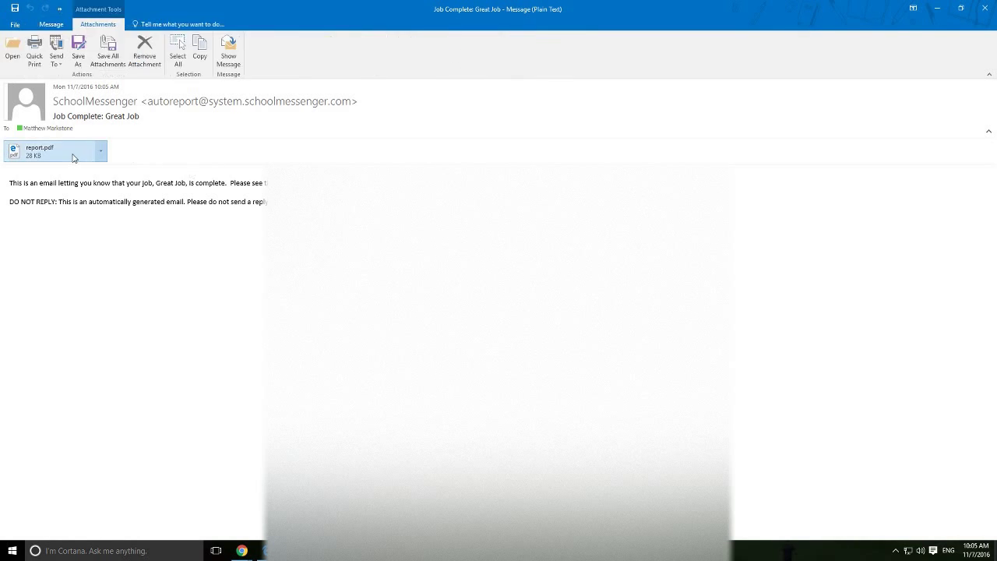
{"action": "double_click", "coordinate": [100, 129]}
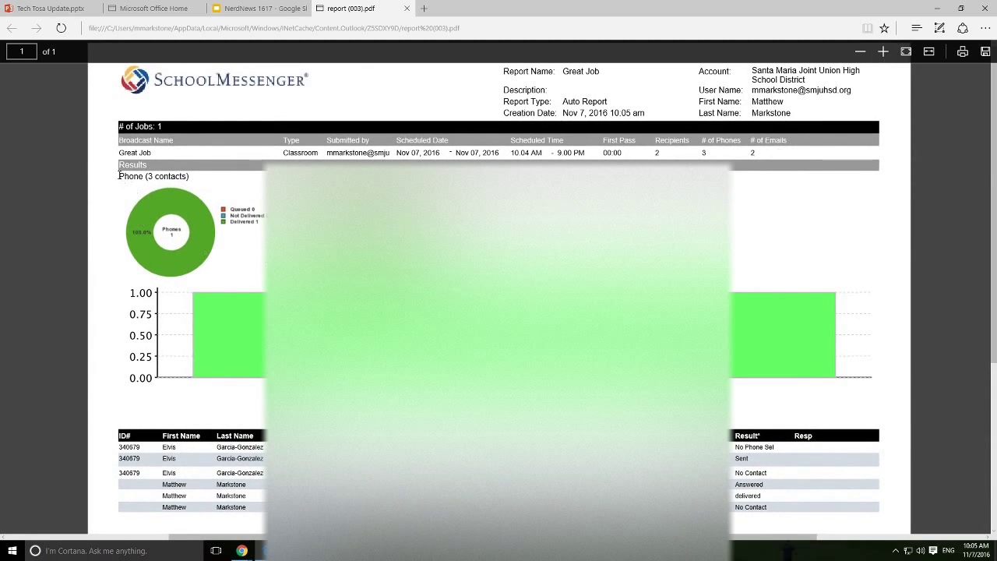
{"action": "left_click_drag", "start_coordinate": [118, 176], "coordinate": [200, 176]}
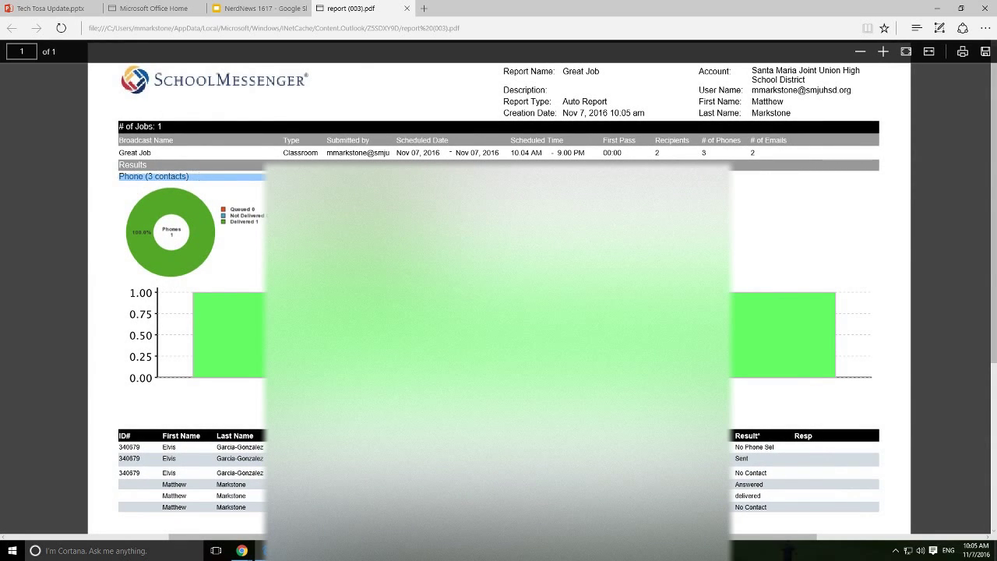
{"action": "key", "text": "ctrl+a"}
{"action": "left_click", "coordinate": [130, 188]}
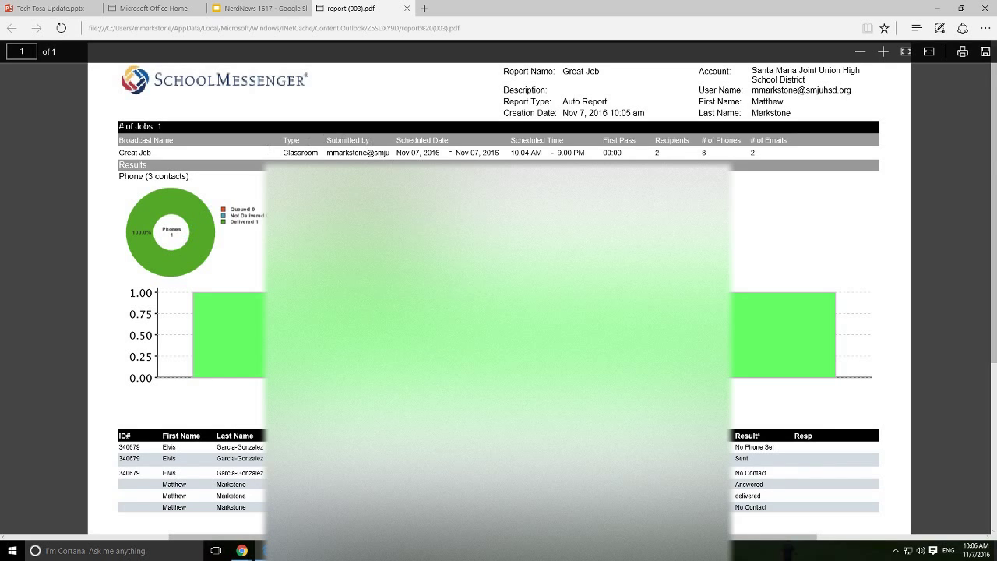
{"action": "scroll", "coordinate": [499, 296], "scroll_direction": "down", "scroll_amount": 5}
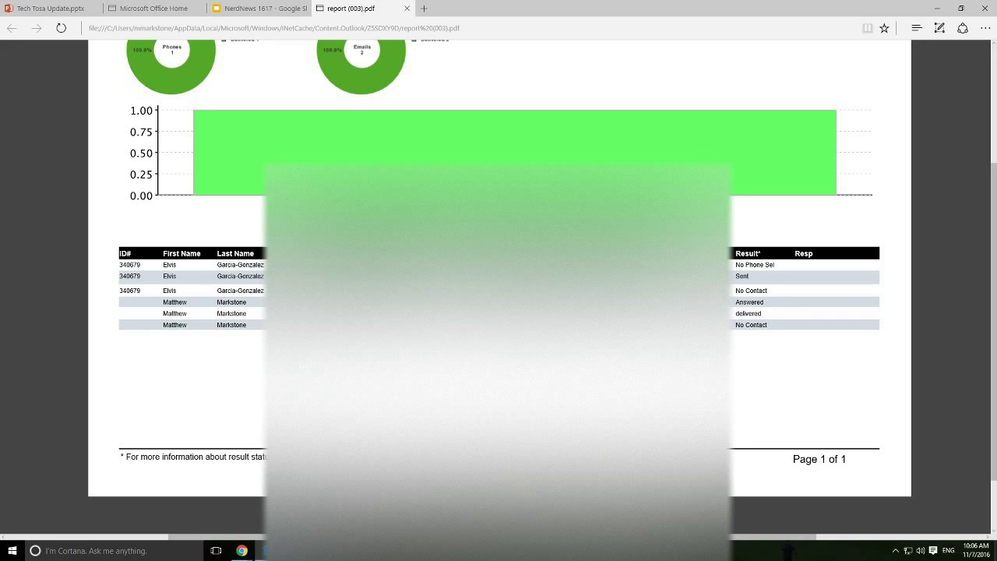
{"action": "double_click", "coordinate": [746, 301]}
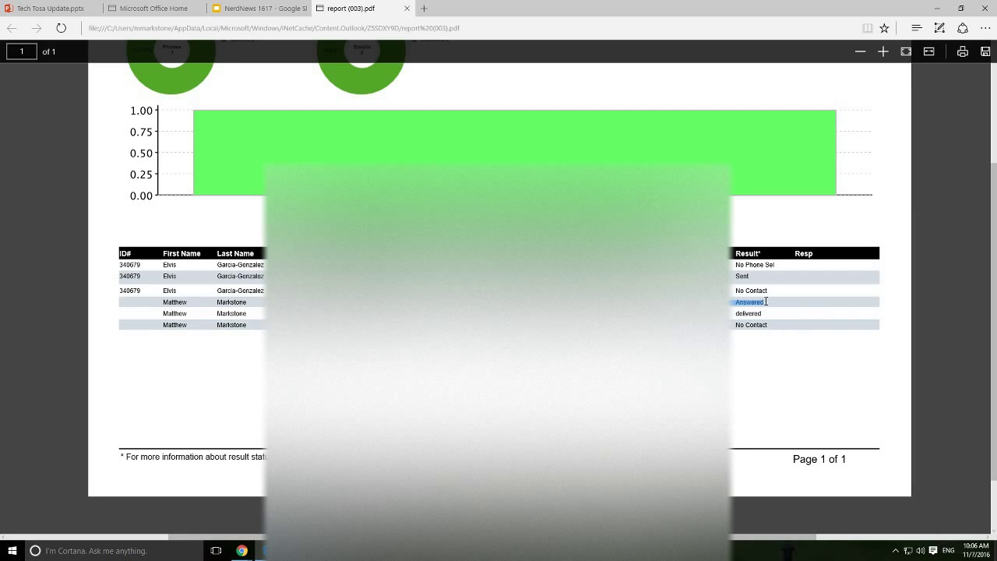
{"action": "scroll", "coordinate": [498, 311], "scroll_direction": "up", "scroll_amount": 3}
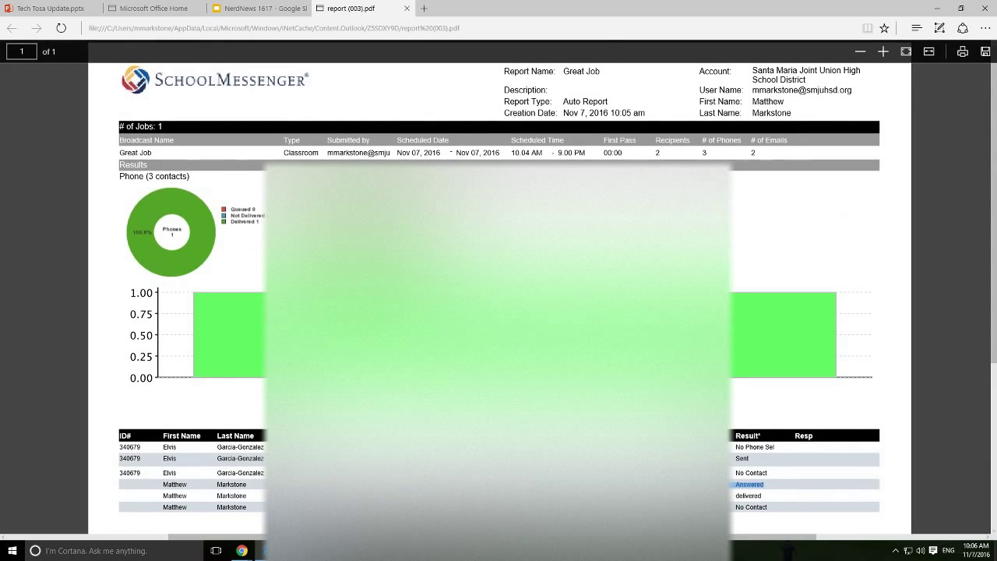
{"action": "scroll", "coordinate": [498, 312], "scroll_direction": "down", "scroll_amount": 4}
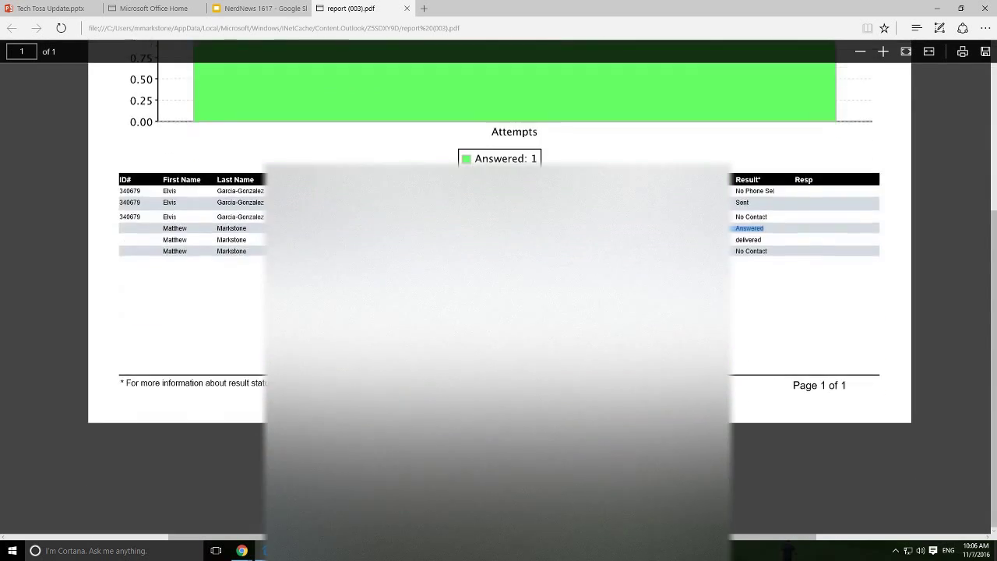
{"action": "key", "text": "Escape"}
{"action": "scroll", "coordinate": [498, 312], "scroll_direction": "up", "scroll_amount": 4}
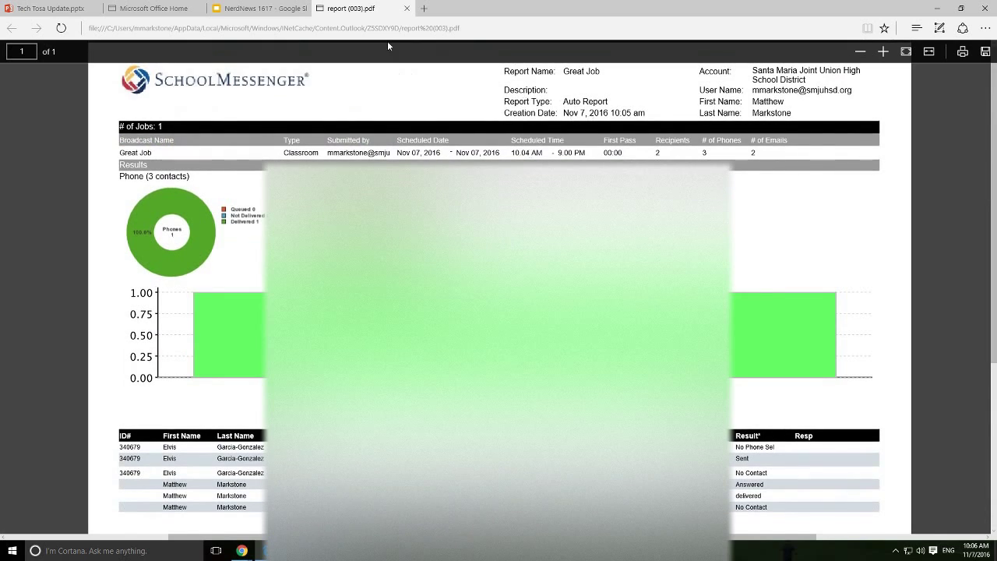